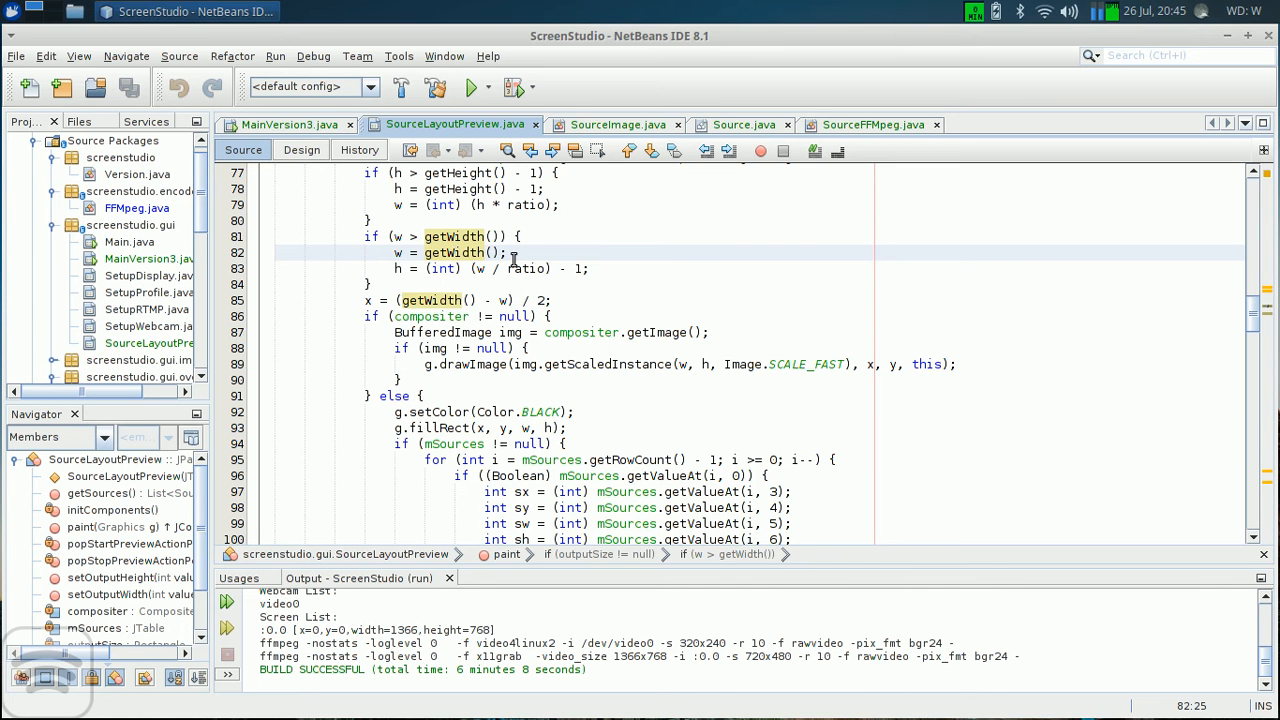
# Step: Open Version.java from the screenstudio package, change the MAIN version string to "3.0.0" and save the file
pyautogui.doubleClick(137, 175)
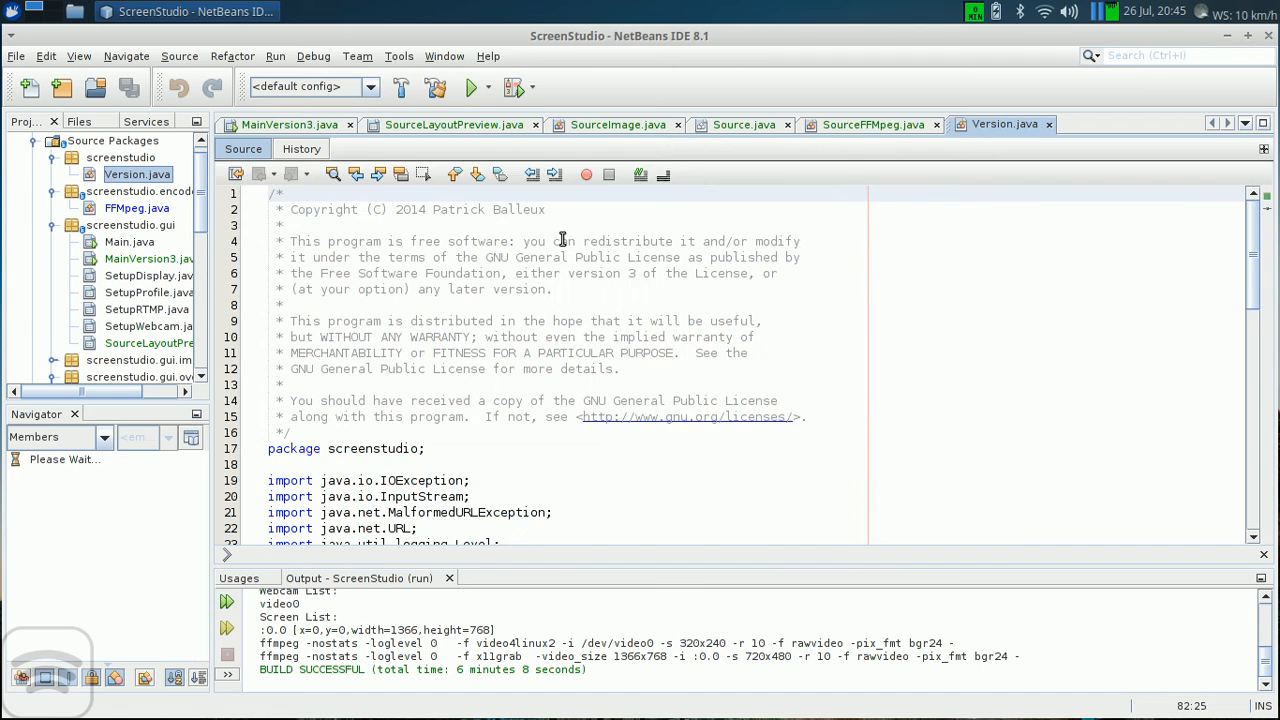
pyautogui.scroll(-7, 505, 302)
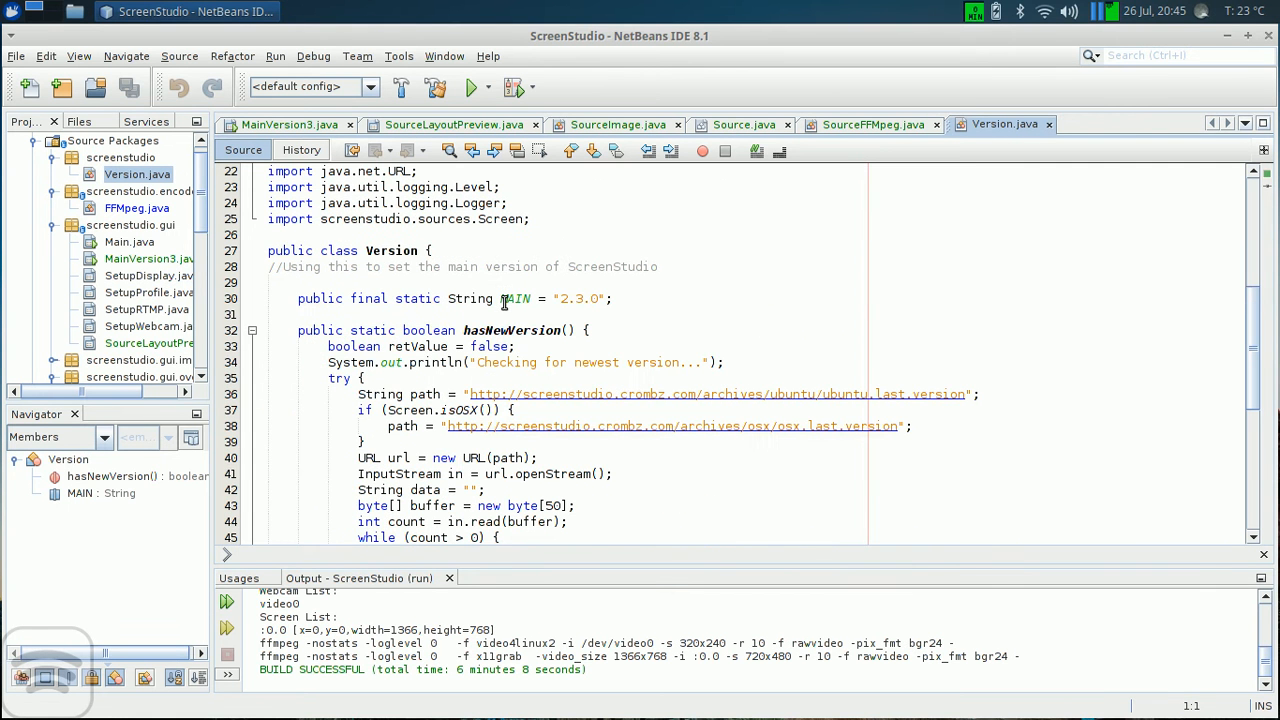
pyautogui.doubleClick(561, 300)
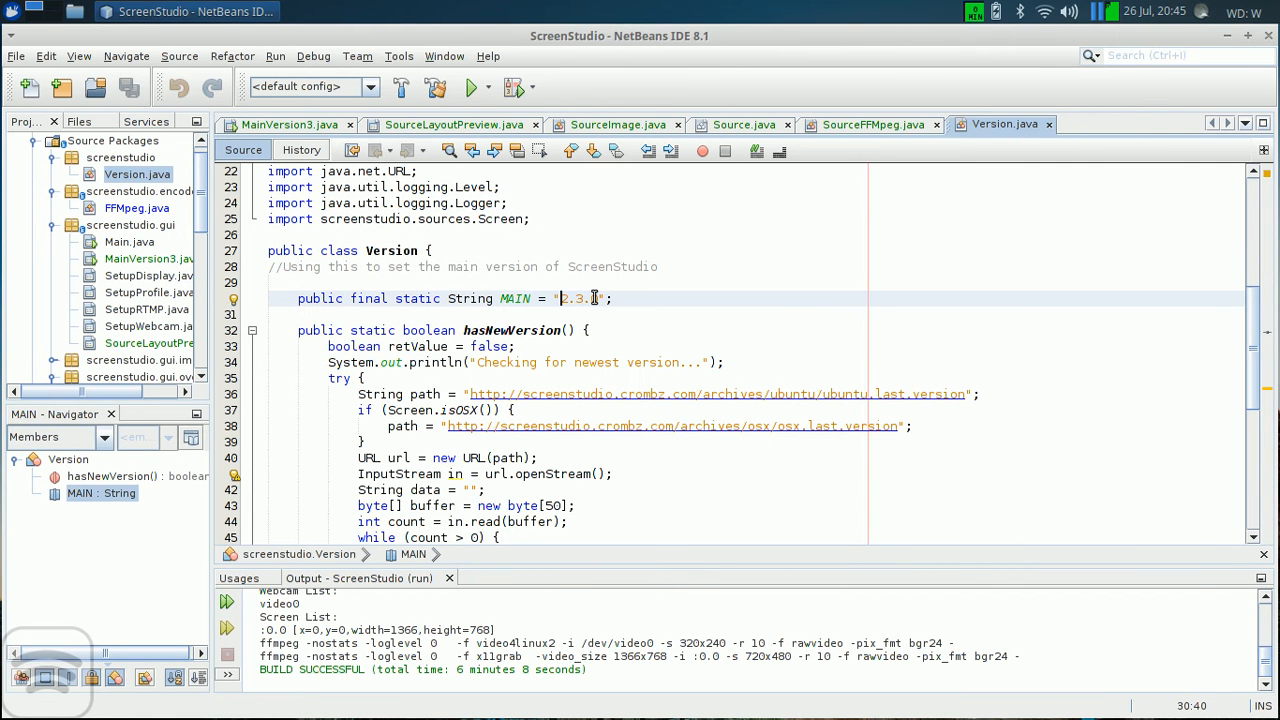
pyautogui.write('3')
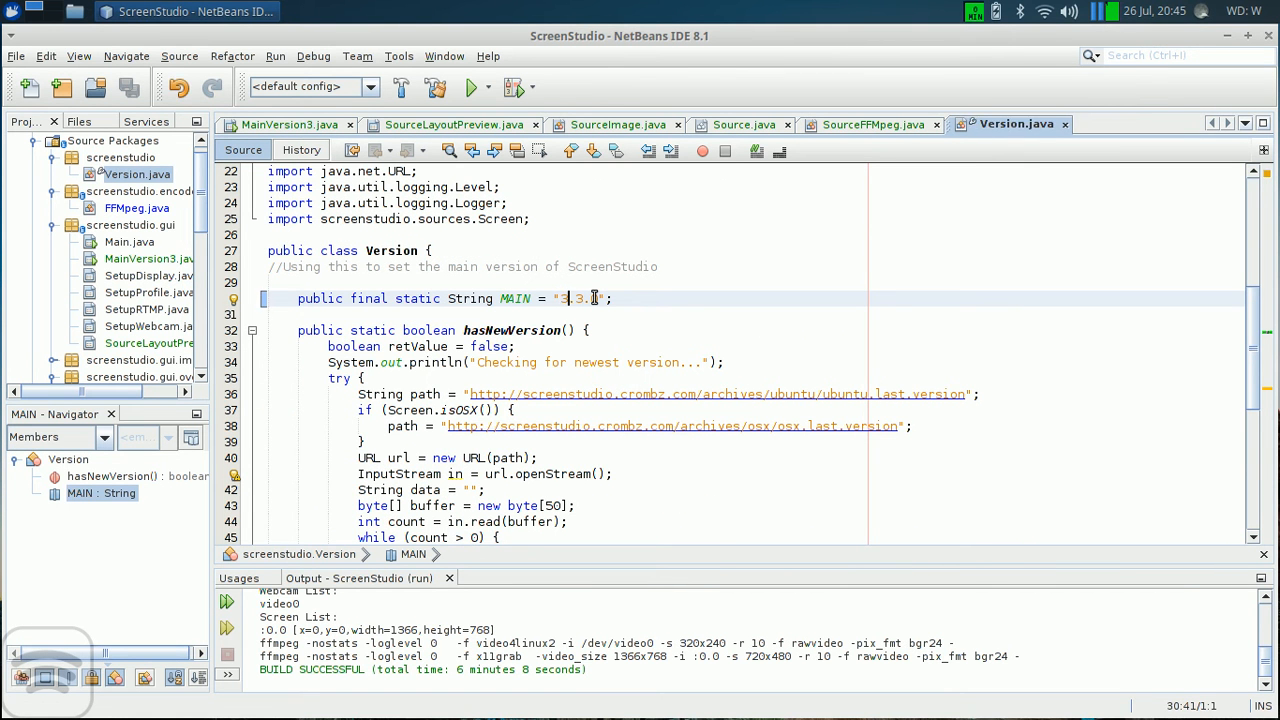
pyautogui.press('Right')
pyautogui.press('Right')
pyautogui.press('BackSpace')
pyautogui.write('0')
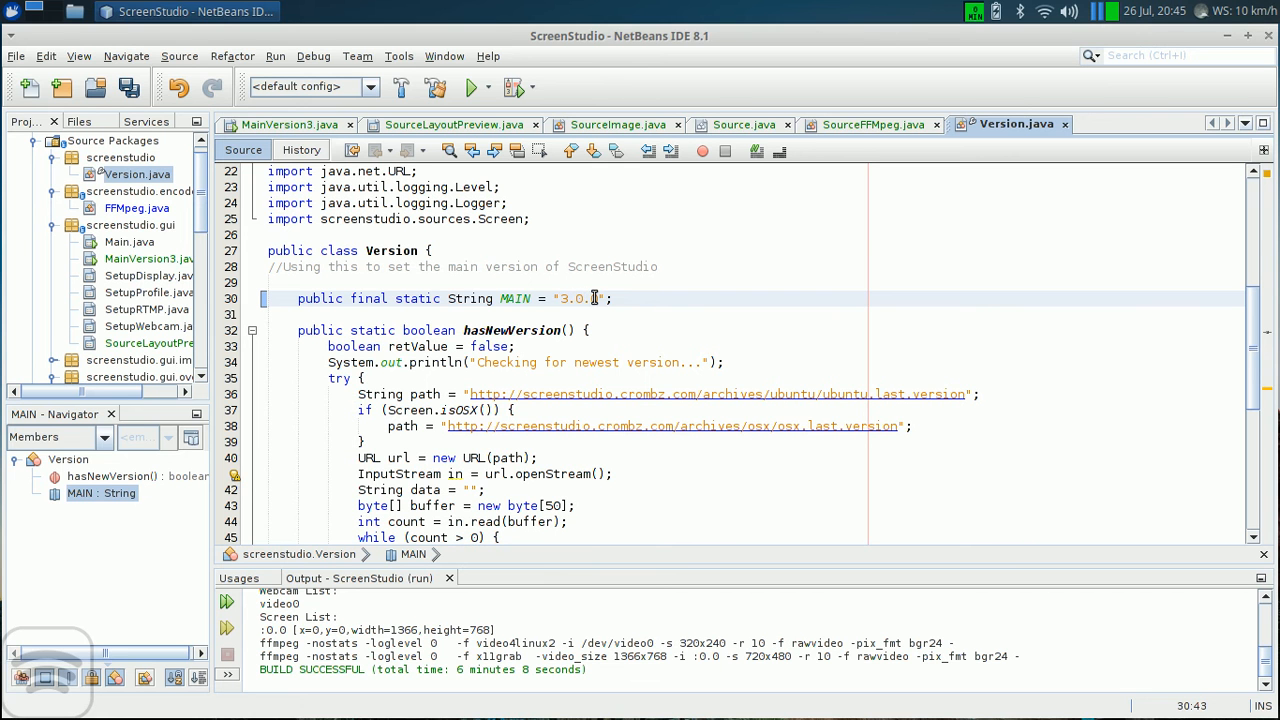
pyautogui.click(630, 281)
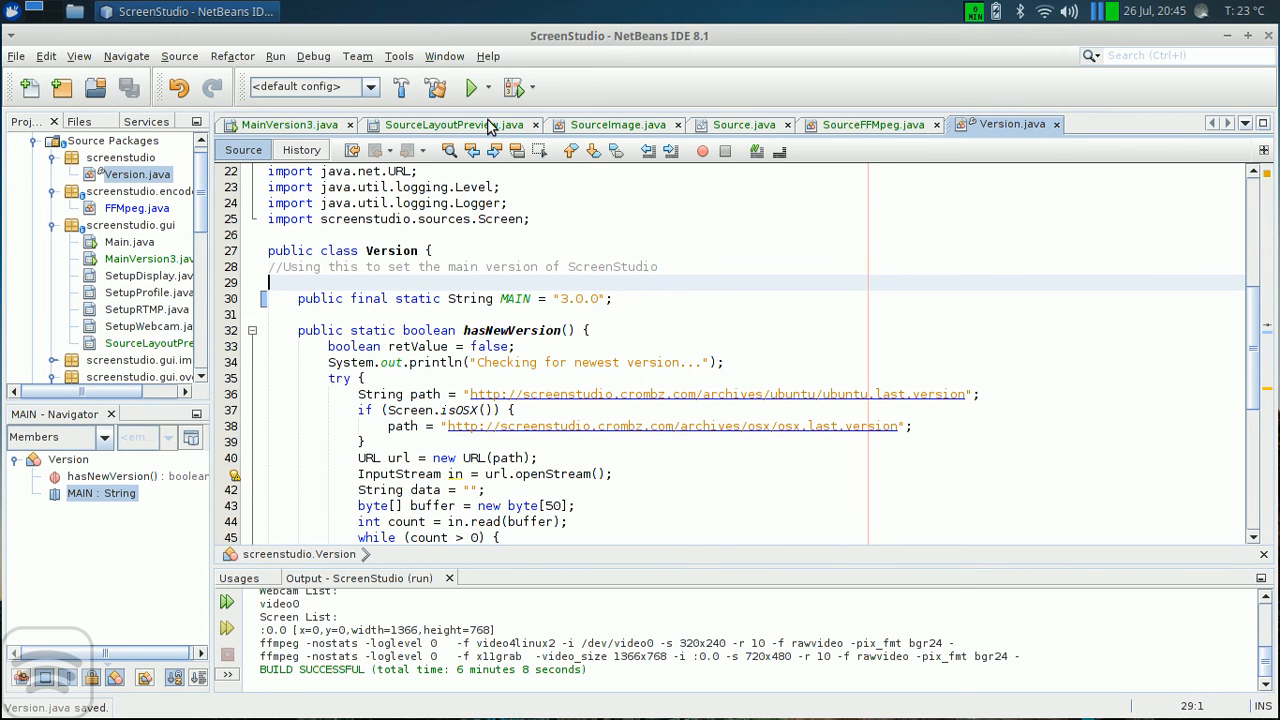
# Step: Run the ScreenStudio project and show the source devices and layout in its maximized window
pyautogui.click(471, 88)
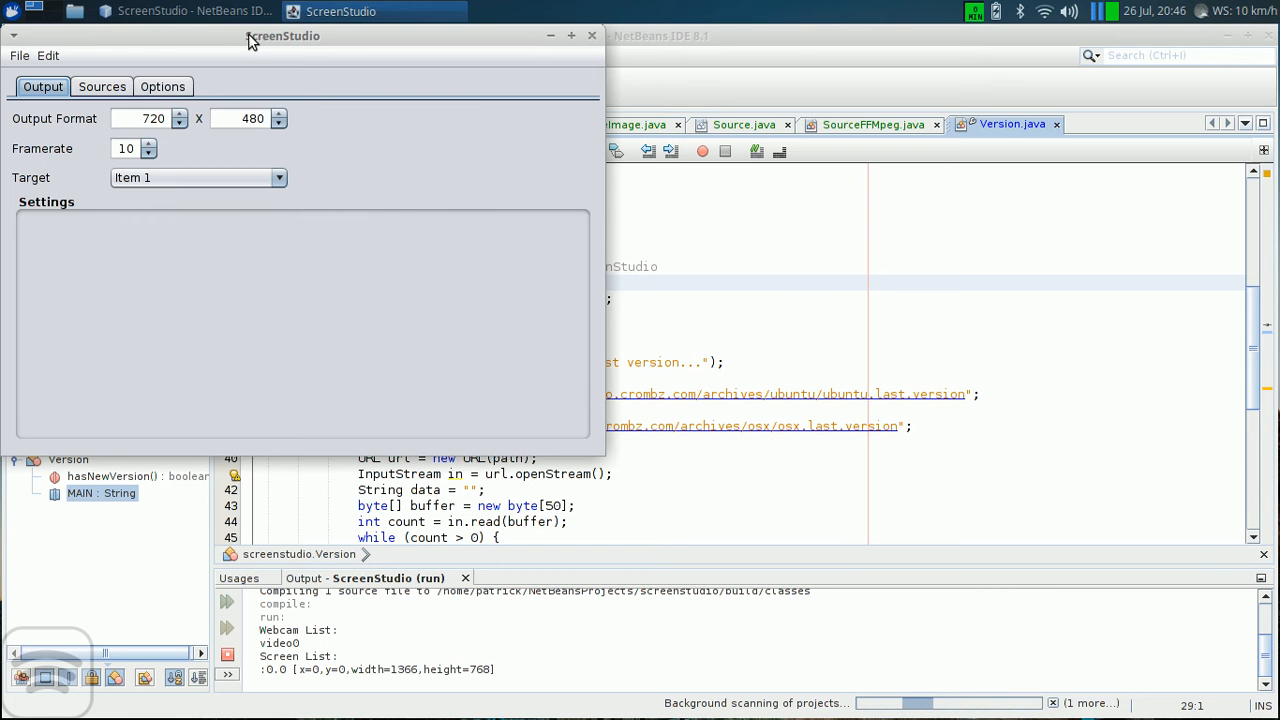
pyautogui.moveTo(250, 40); pyautogui.dragTo(587, 125)
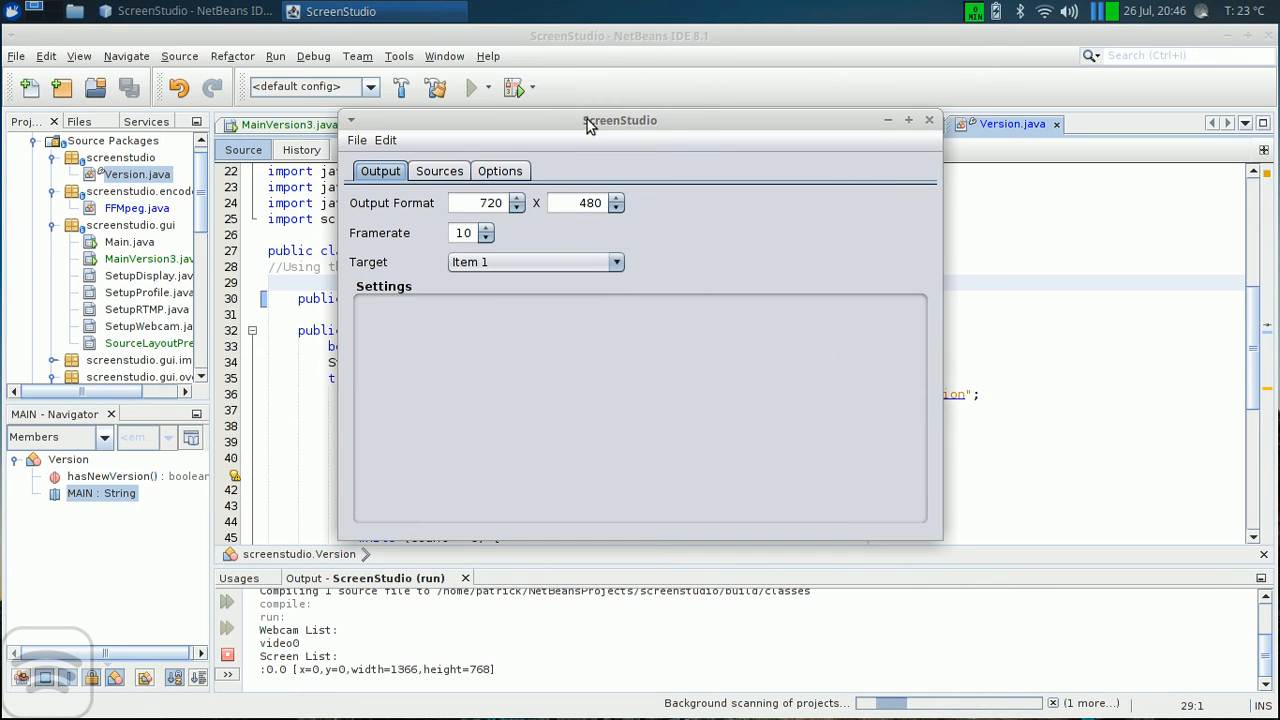
pyautogui.click(614, 263)
pyautogui.click(605, 262)
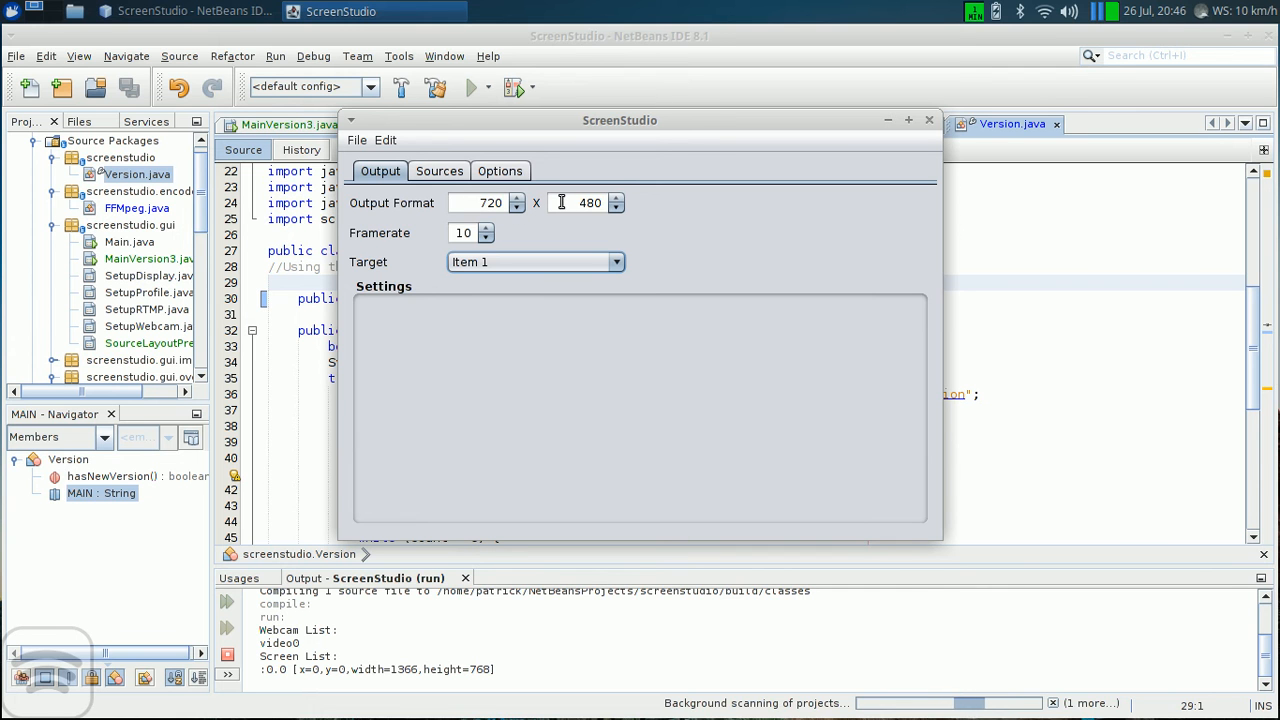
pyautogui.click(436, 176)
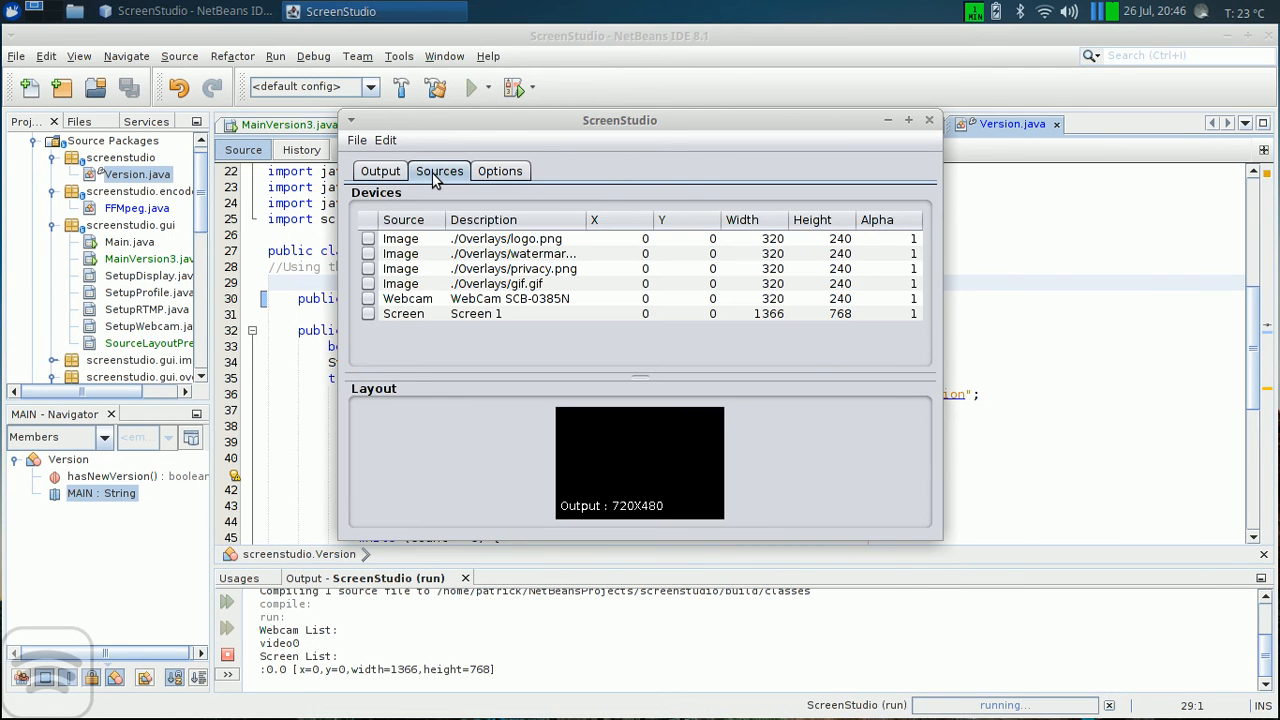
pyautogui.click(909, 122)
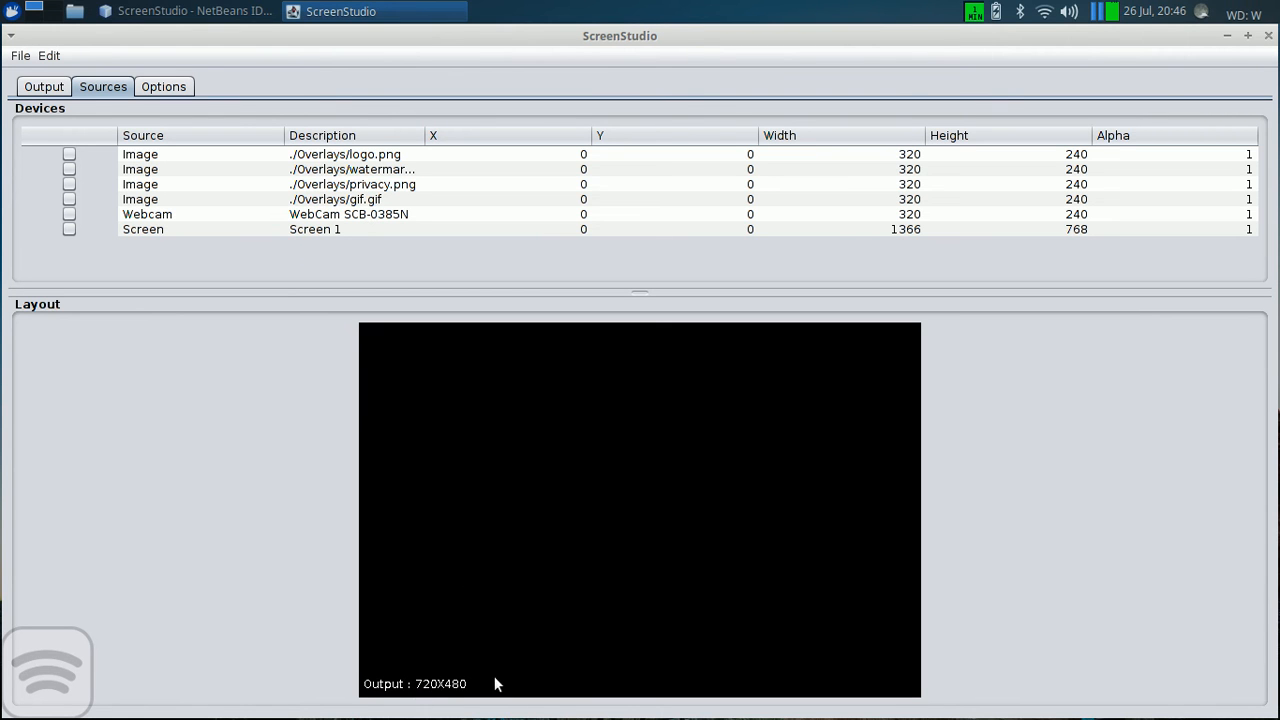
# Step: Resize the Screen 1 source to a width of 720 and a height of 480
pyautogui.click(872, 228)
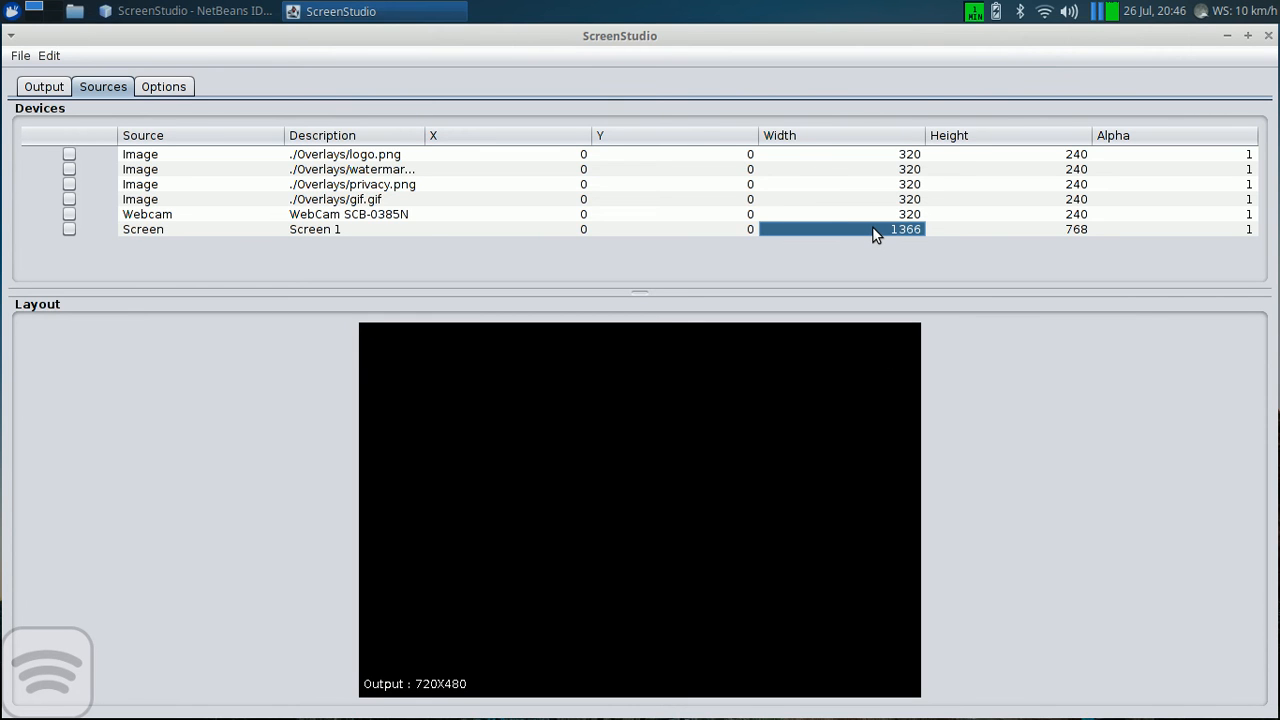
pyautogui.press('BackSpace')
pyautogui.press('BackSpace')
pyautogui.press('BackSpace')
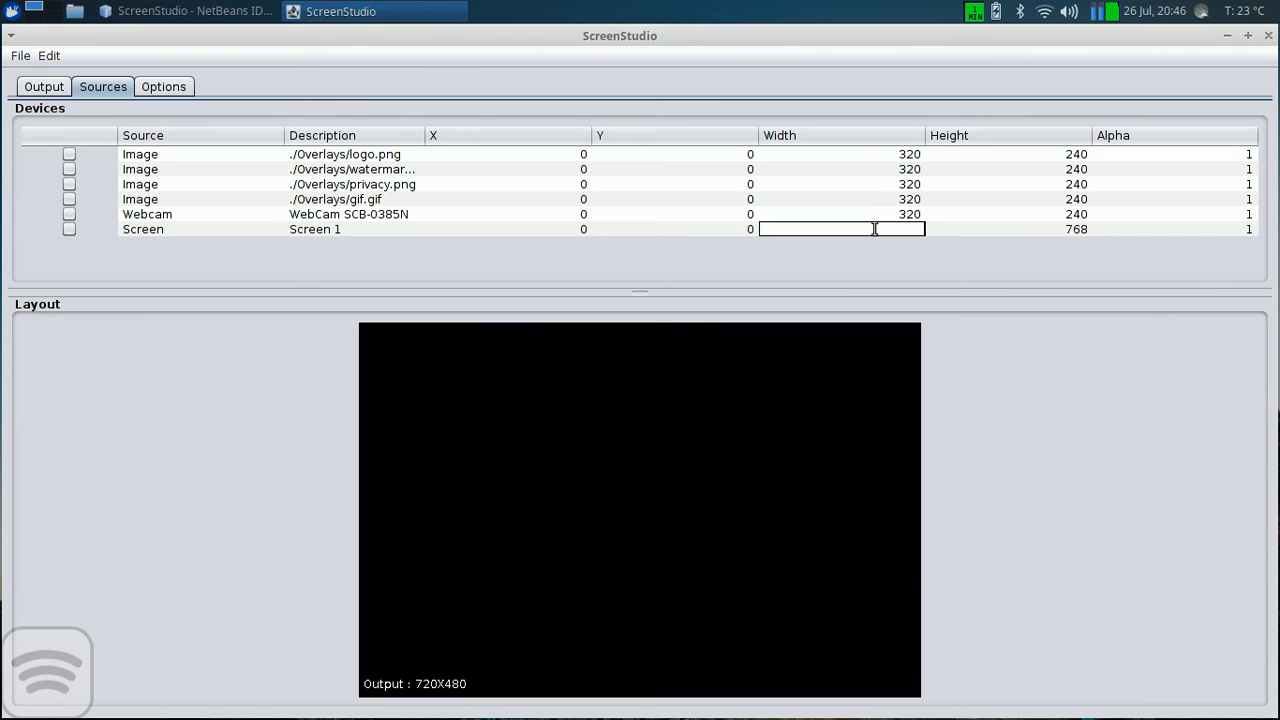
pyautogui.write('720')
pyautogui.press('Return')
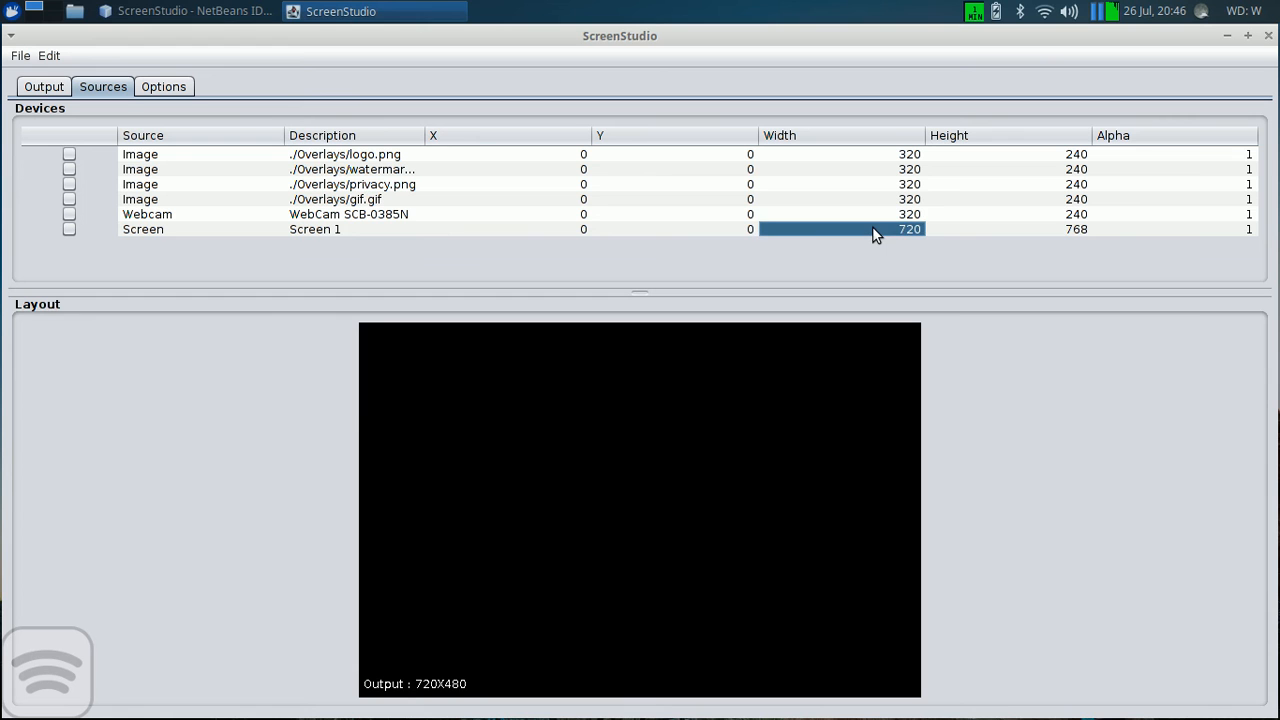
pyautogui.press('Tab')
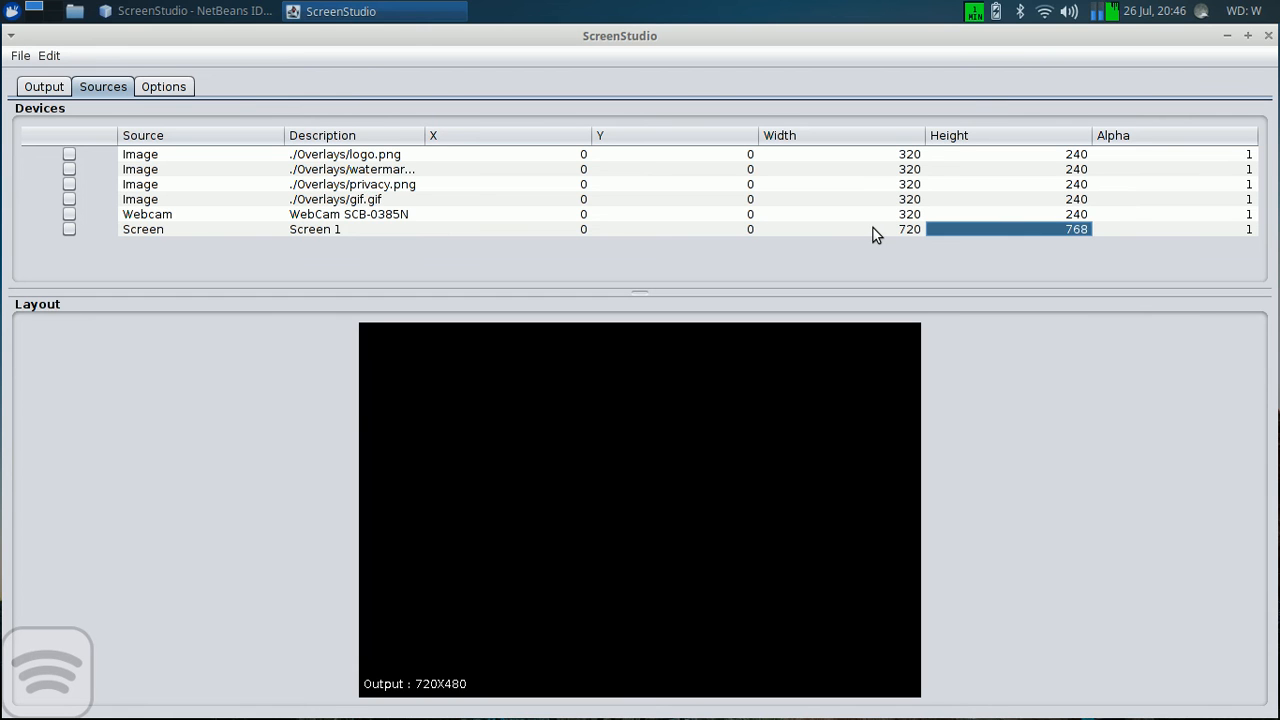
pyautogui.press('BackSpace')
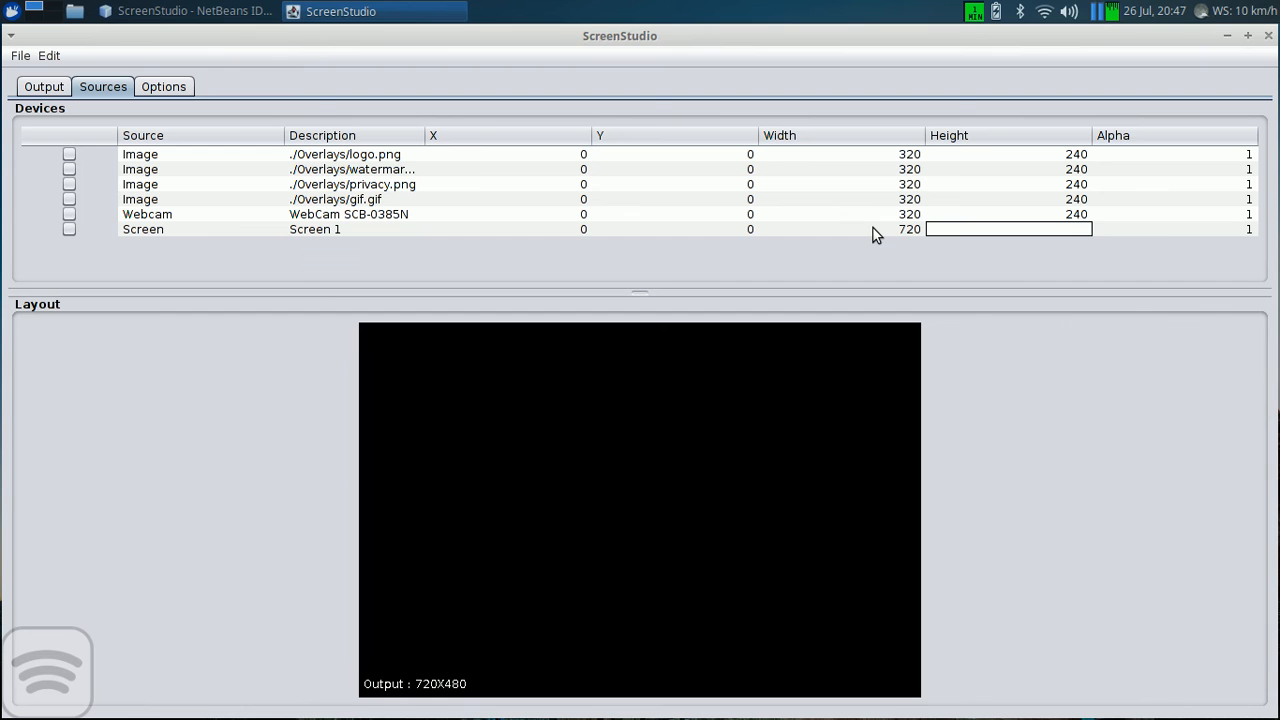
pyautogui.write('480')
pyautogui.press('Return')
pyautogui.click(873, 228)
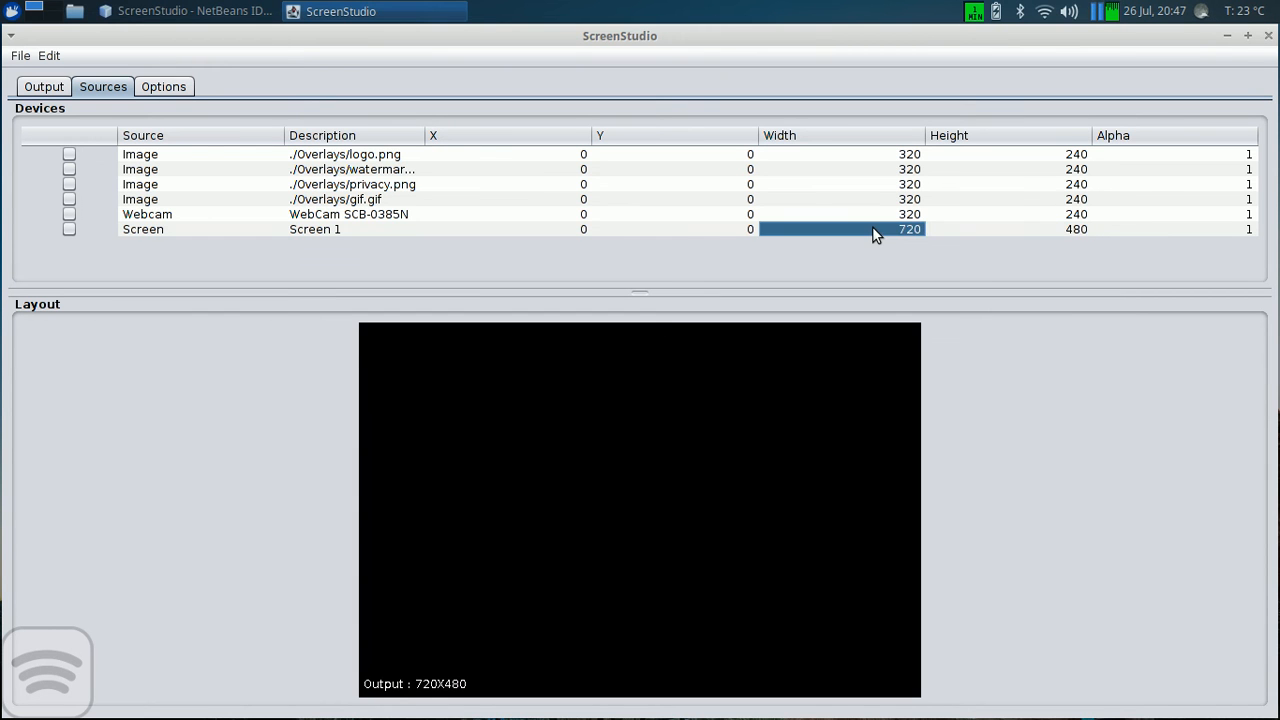
pyautogui.press('Left')
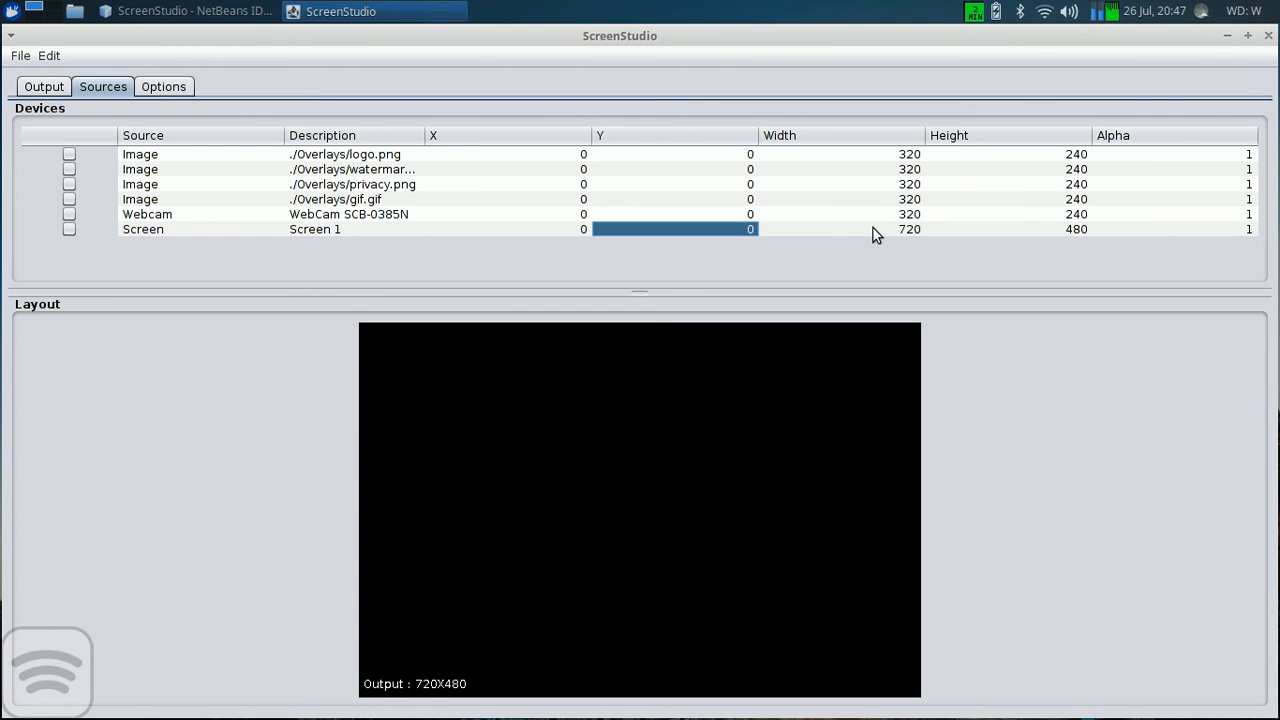
pyautogui.press('Left')
pyautogui.press('Left')
pyautogui.press('Left')
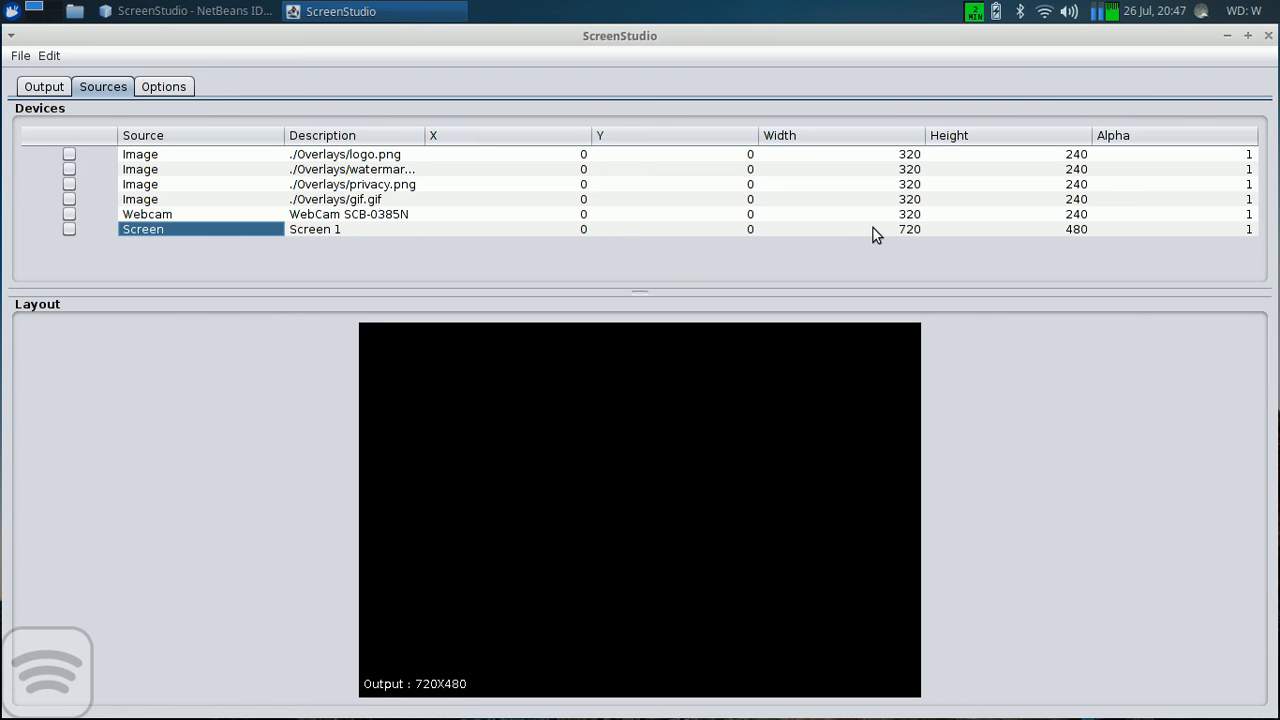
pyautogui.press('Right')
pyautogui.press('Up')
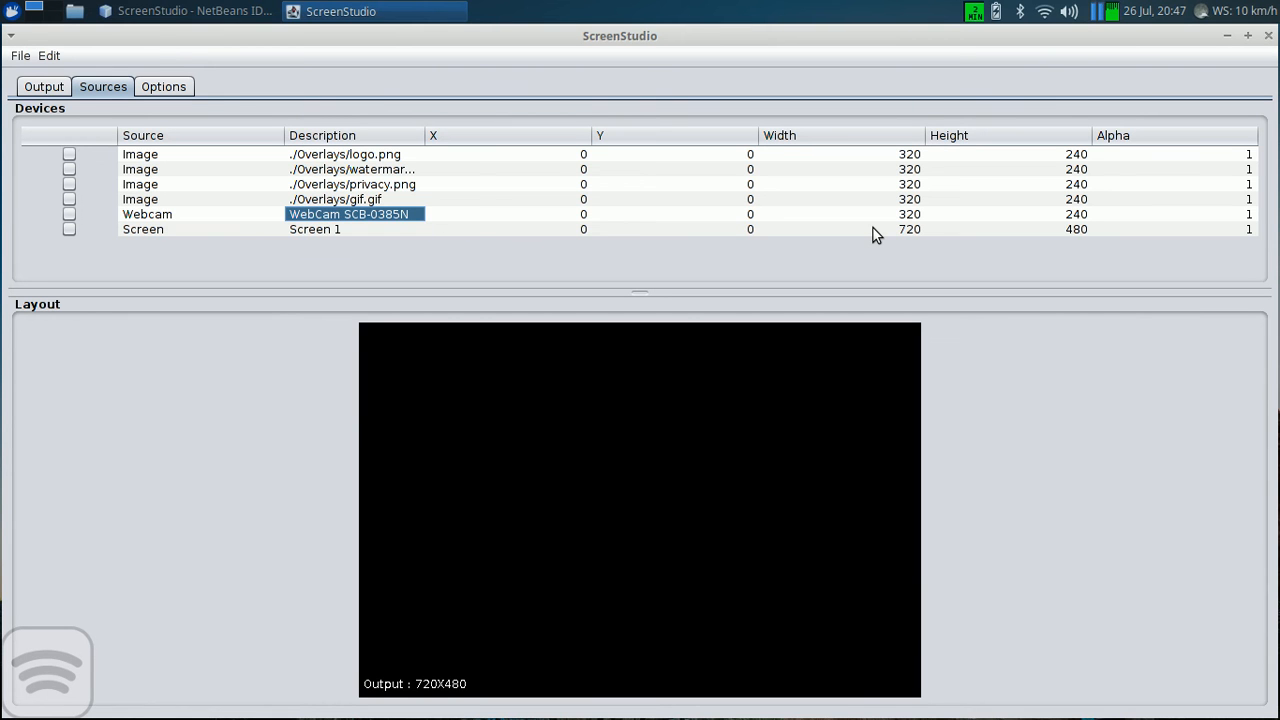
pyautogui.press('Right')
pyautogui.press('Right')
pyautogui.press('Right')
pyautogui.press('Right')
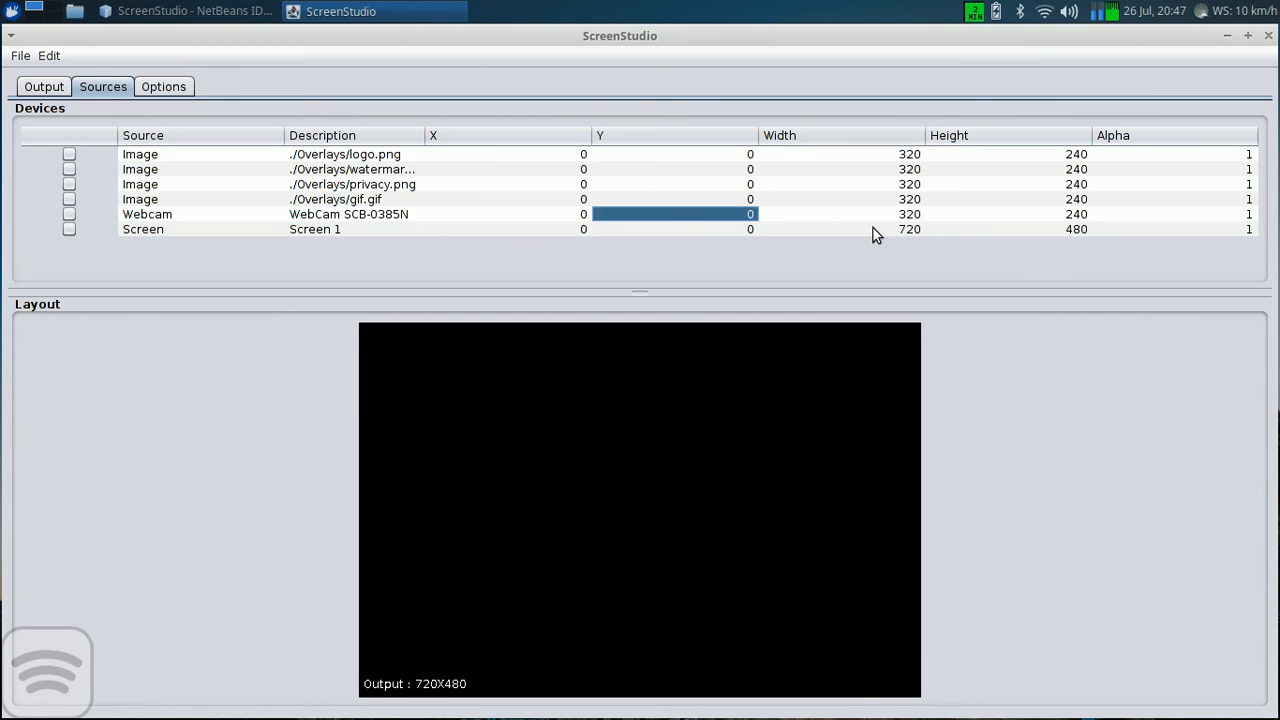
pyautogui.press('Left')
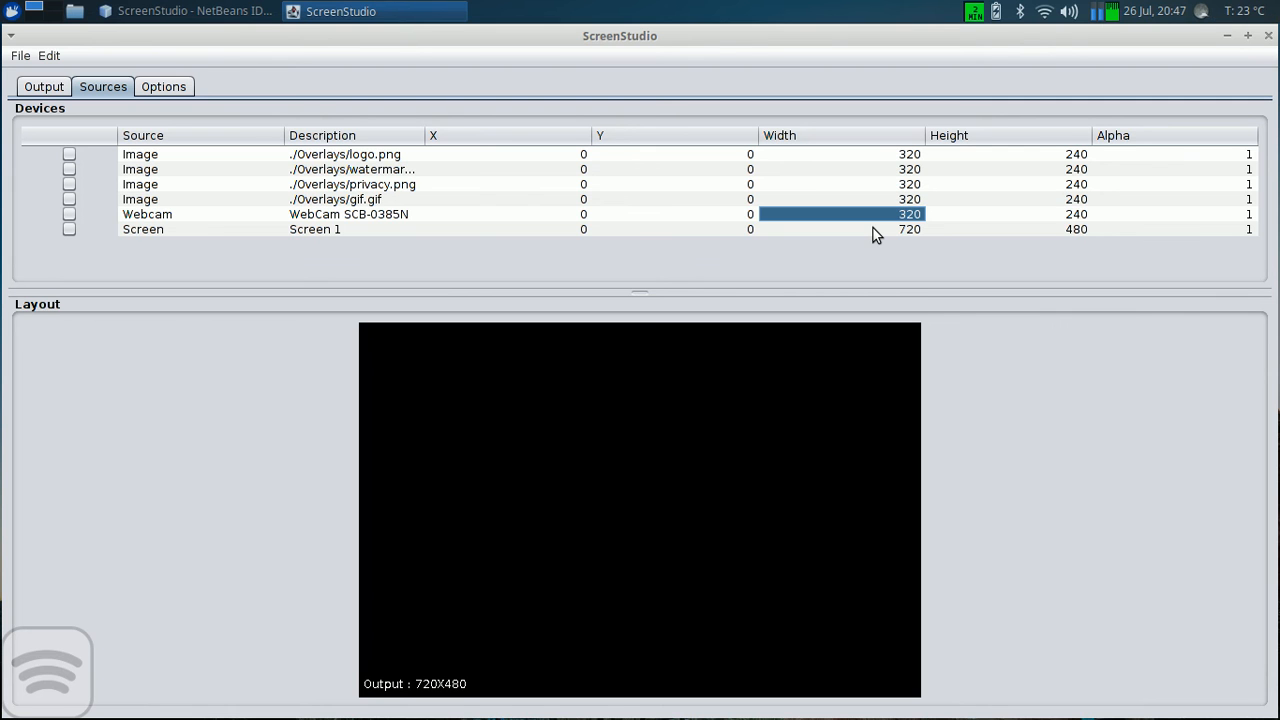
pyautogui.press('Right')
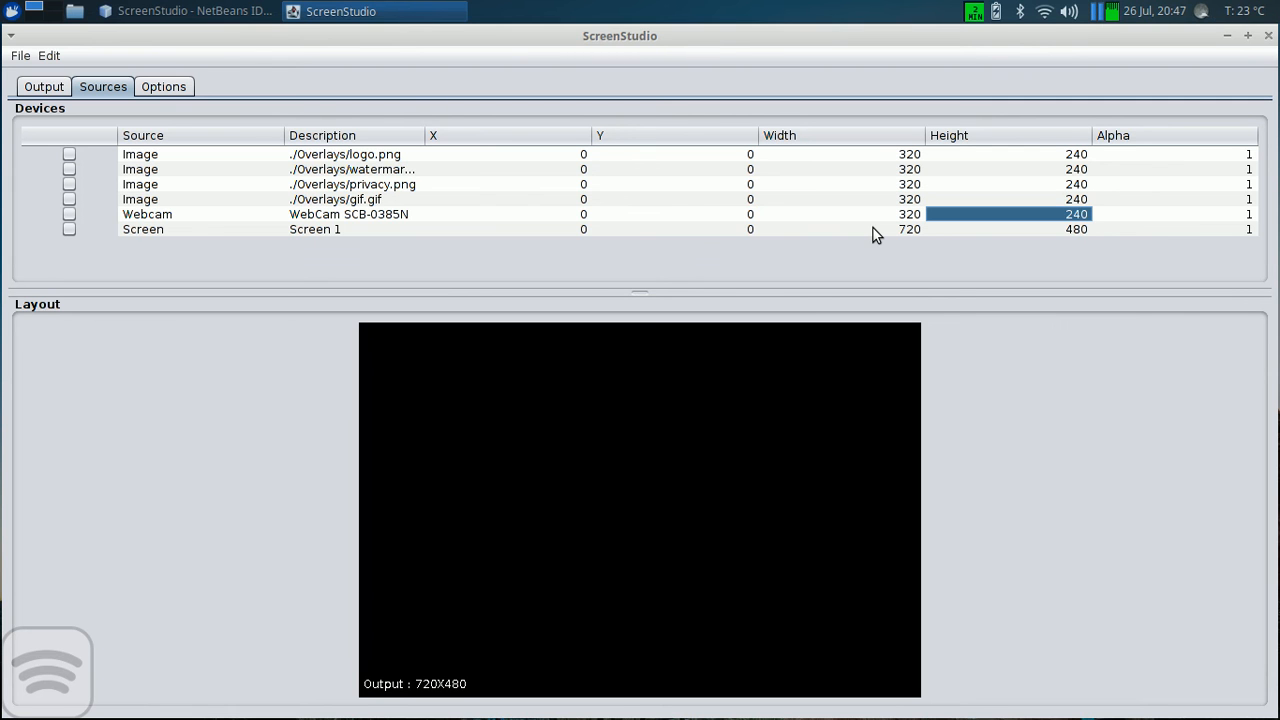
pyautogui.press('Right')
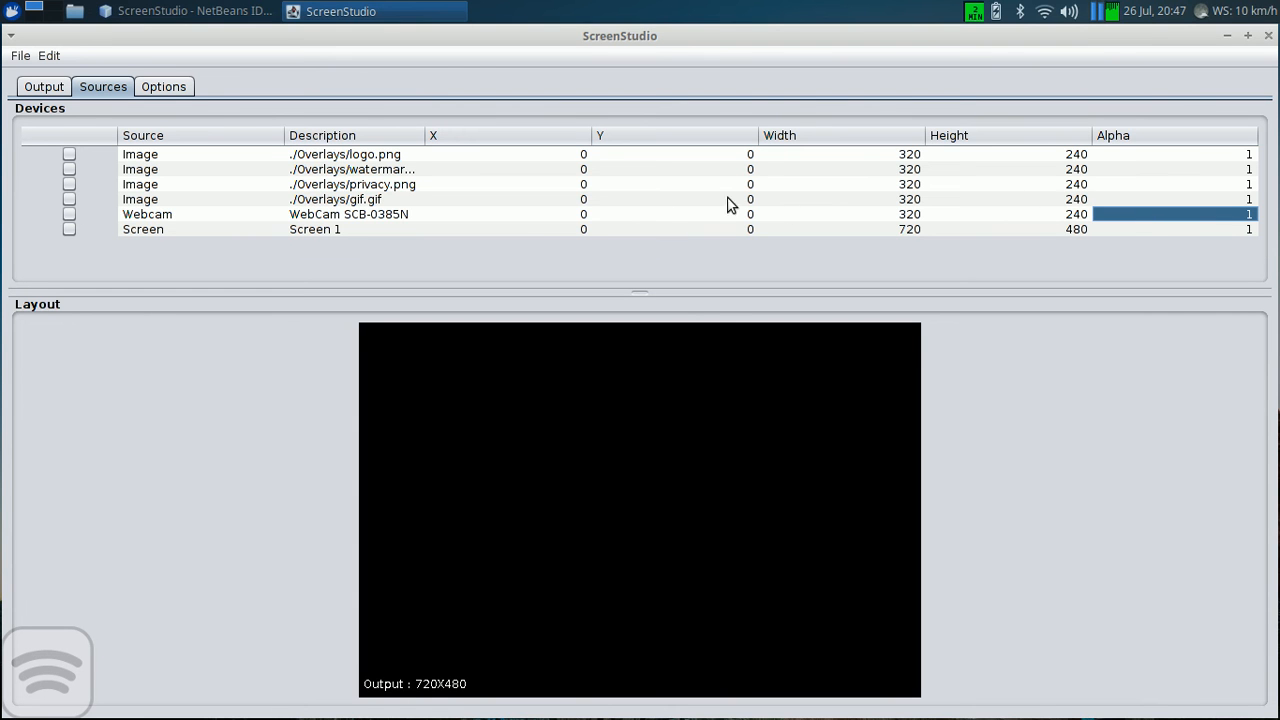
# Step: Enable the Screen 1 and WebCam SCB-0385N sources in the layout
pyautogui.click(69, 229)
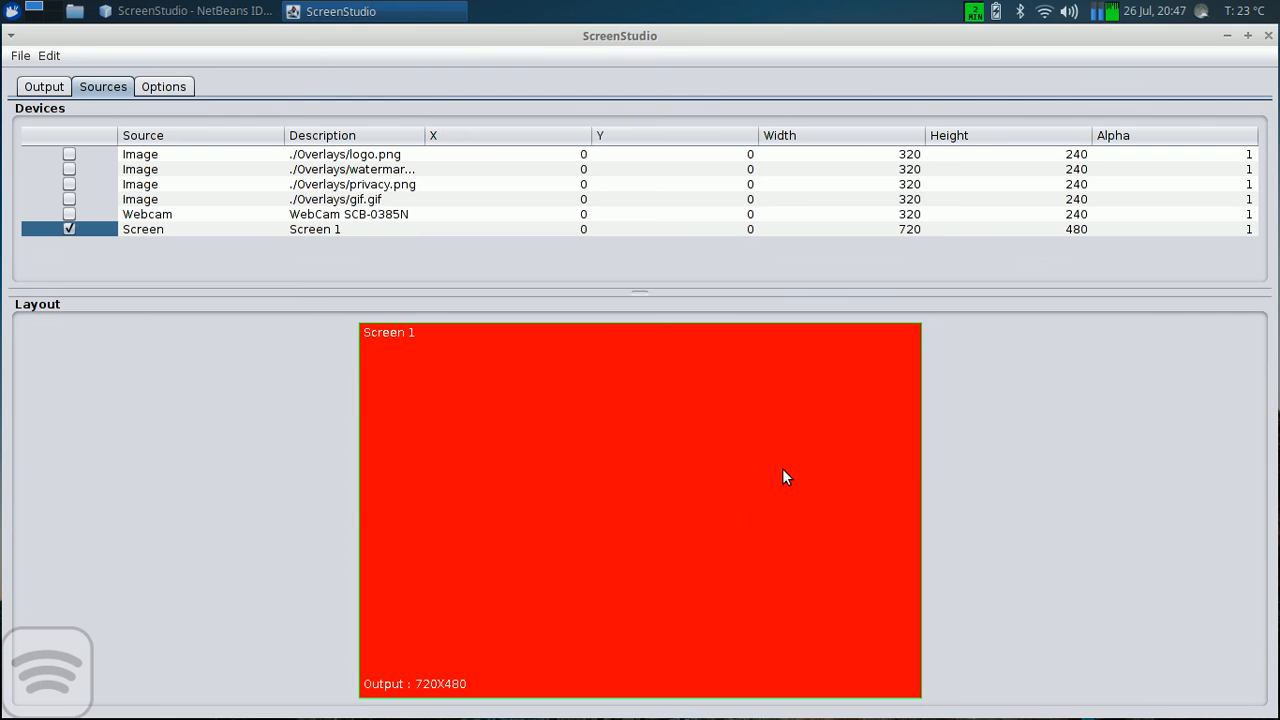
pyautogui.click(69, 214)
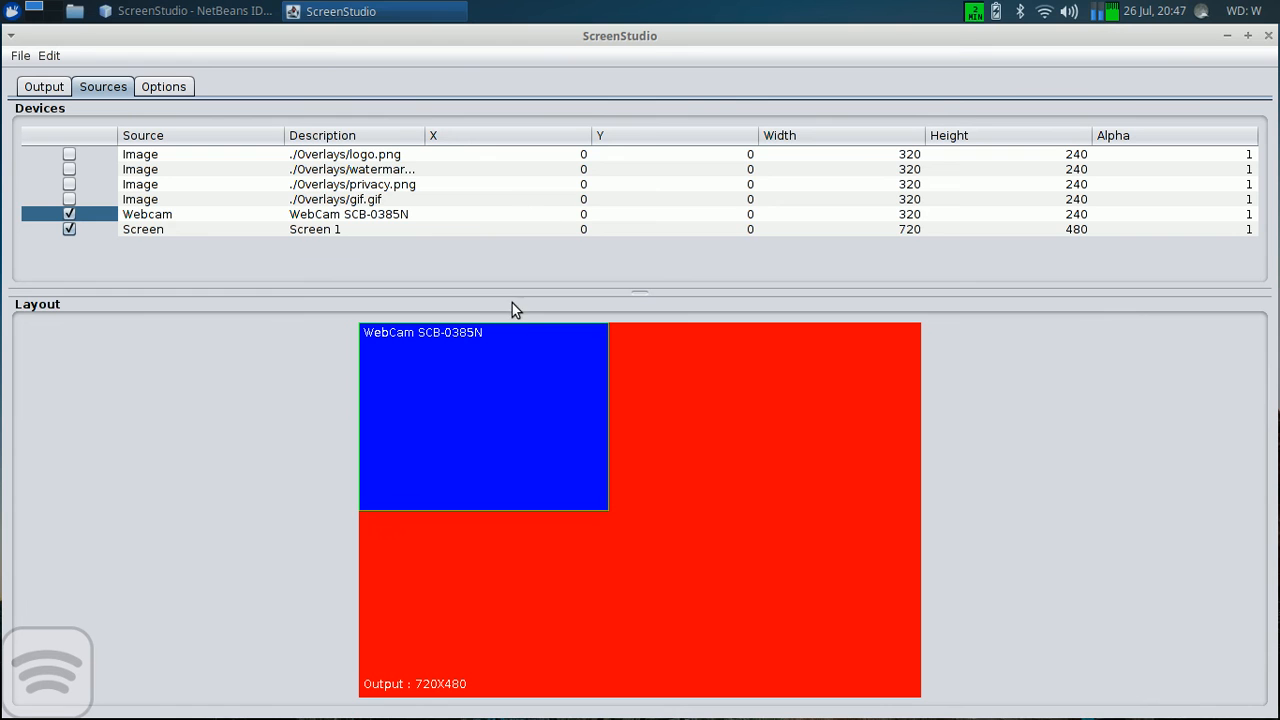
# Step: Set the webcam source's X position to 430
pyautogui.click(573, 215)
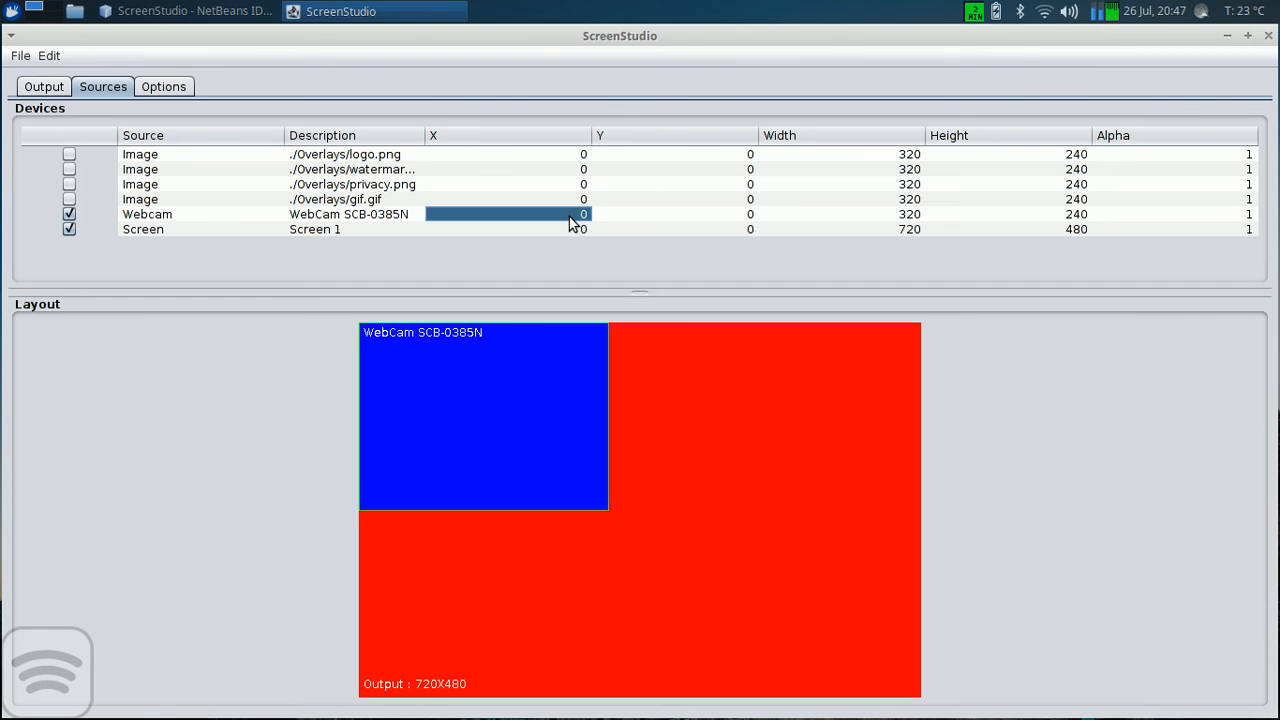
pyautogui.doubleClick(573, 214)
pyautogui.write('42')
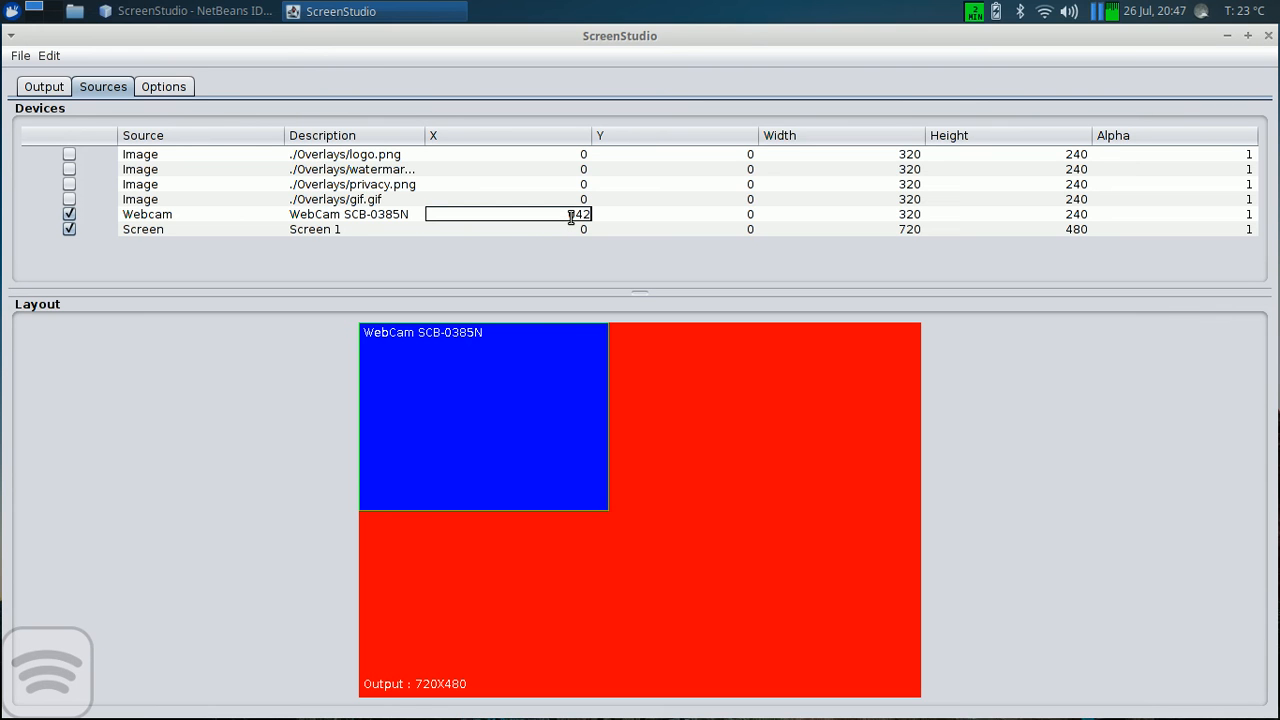
pyautogui.press('BackSpace')
pyautogui.press('BackSpace')
pyautogui.write('430')
pyautogui.press('Return')
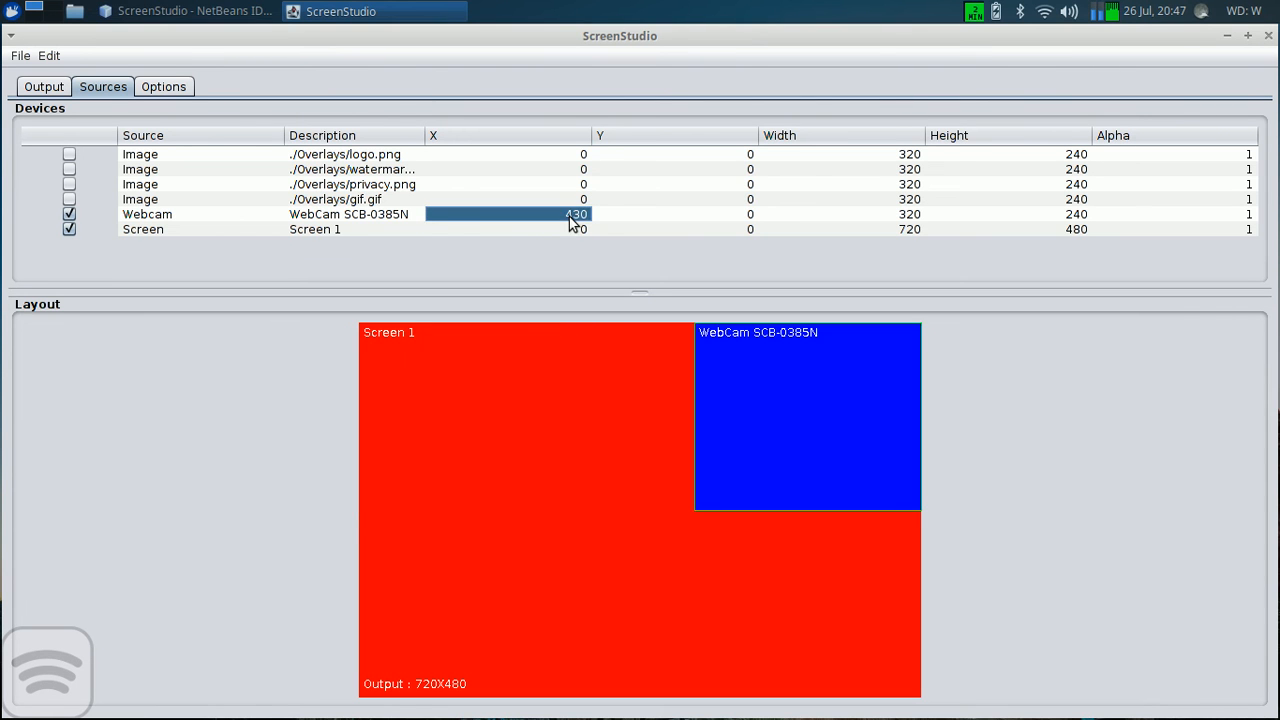
# Step: Set the webcam source's X position to 400
pyautogui.doubleClick(570, 216)
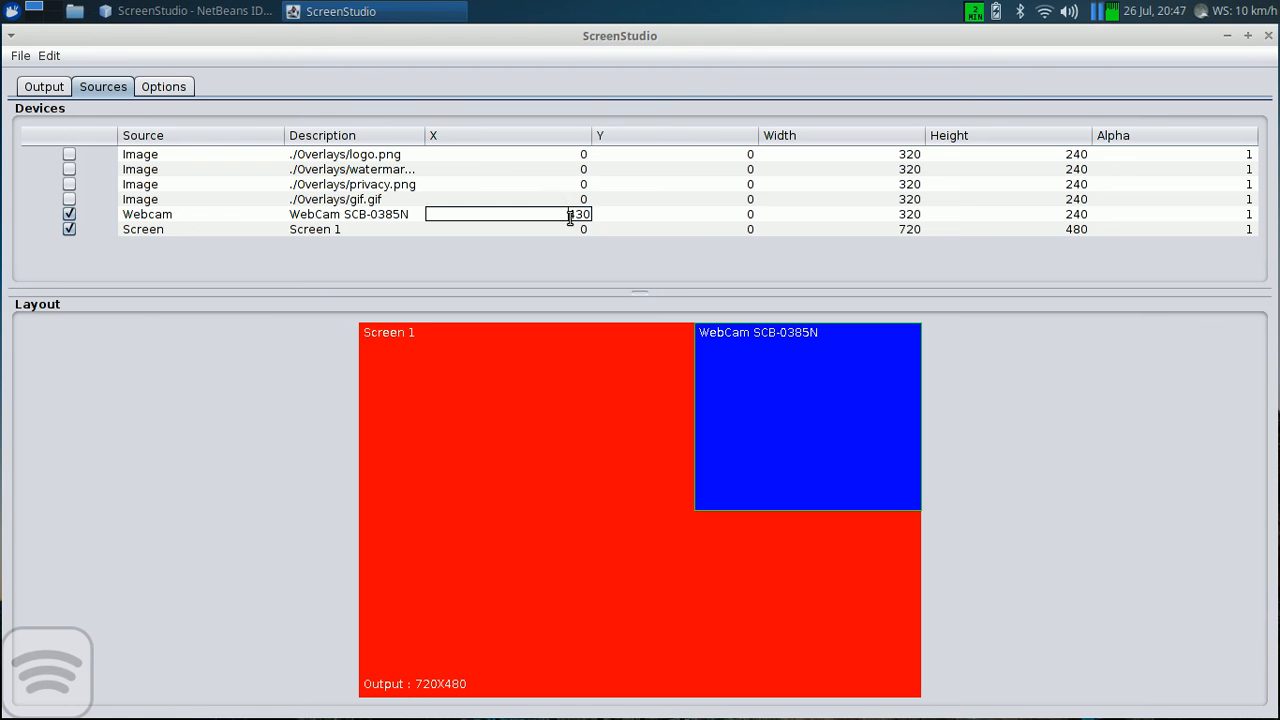
pyautogui.hotkey('shift', 'Right')
pyautogui.hotkey('shift', 'Right')
pyautogui.hotkey('shift', 'Right')
pyautogui.write('400')
pyautogui.press('Return')
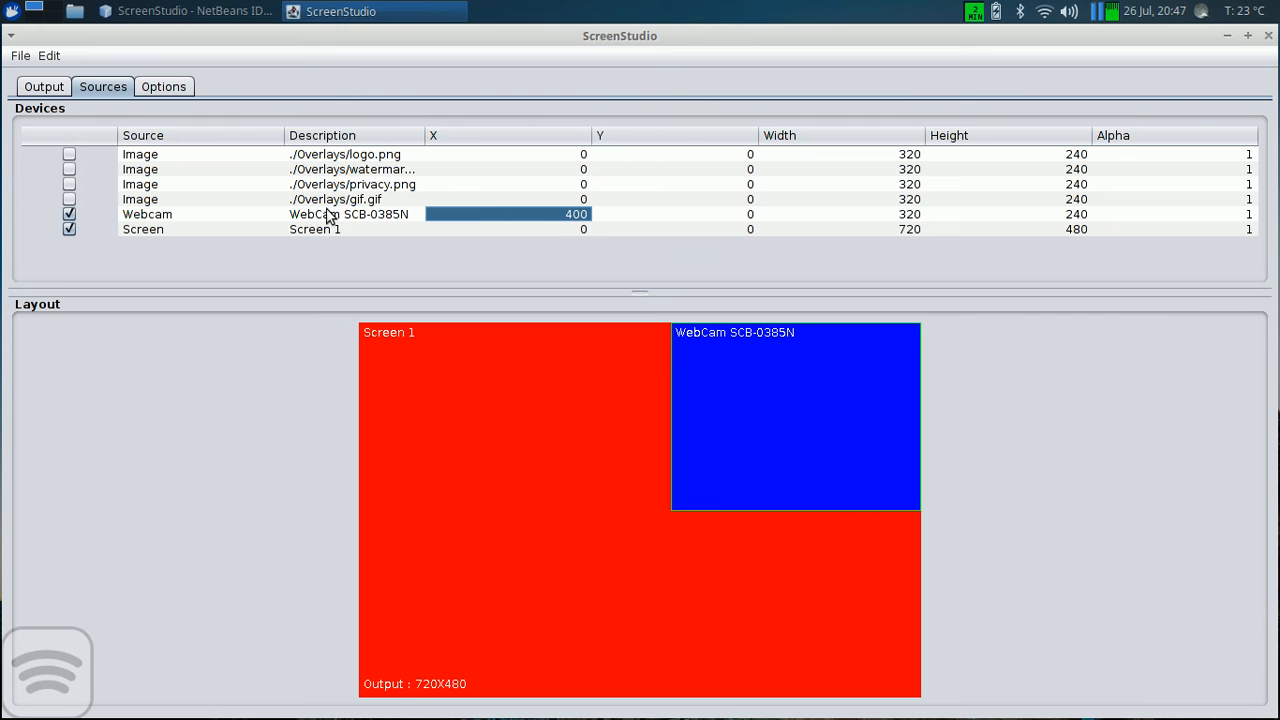
# Step: Enable the ./Overlays/logo.png image source and set its width to 100
pyautogui.click(69, 155)
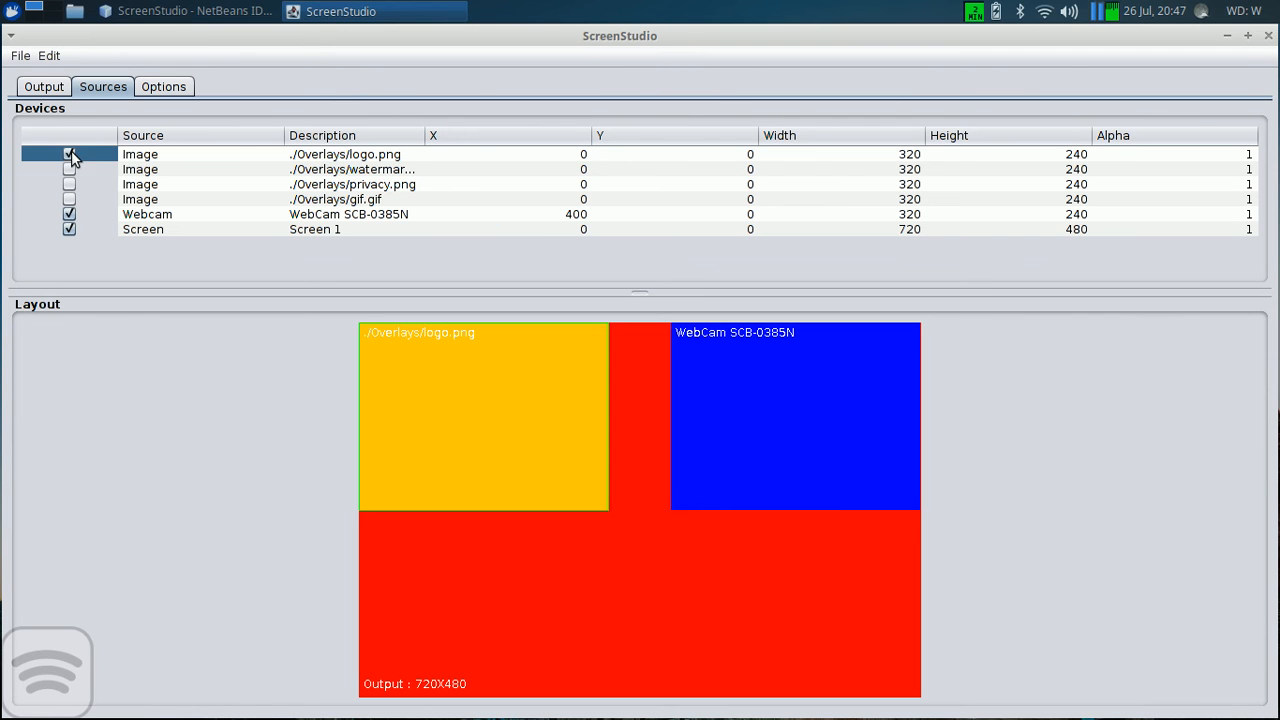
pyautogui.click(866, 155)
pyautogui.doubleClick(866, 155)
pyautogui.press('BackSpace')
pyautogui.press('BackSpace')
pyautogui.press('BackSpace')
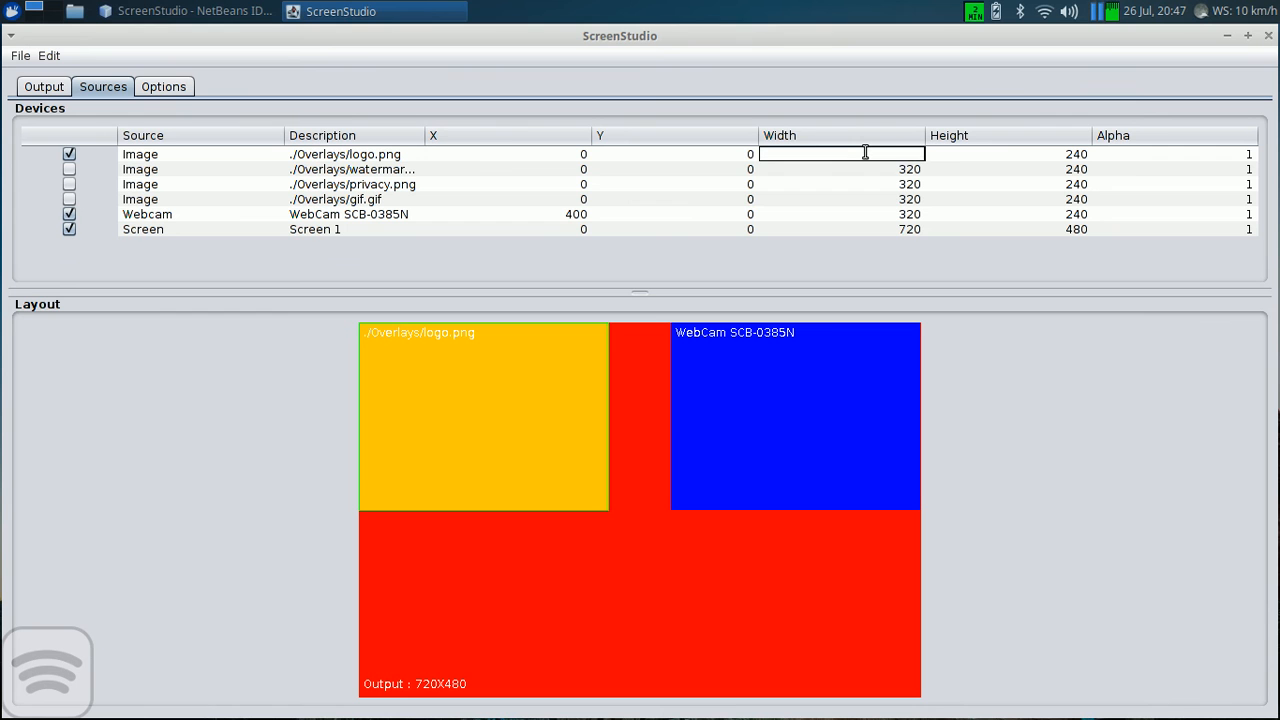
pyautogui.write('100')
pyautogui.press('Return')
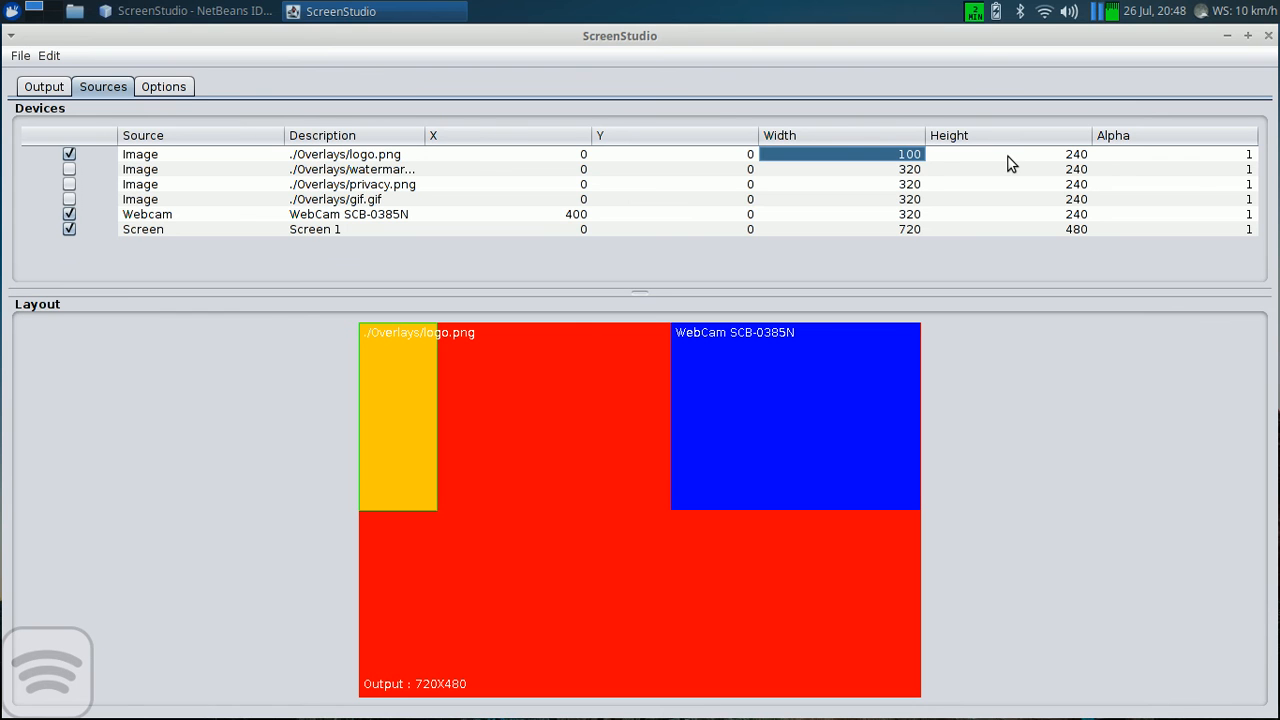
# Step: Set the height of the ./Overlays/logo.png image source to 100
pyautogui.doubleClick(1009, 155)
pyautogui.press('BackSpace')
pyautogui.press('BackSpace')
pyautogui.press('BackSpace')
pyautogui.write('100')
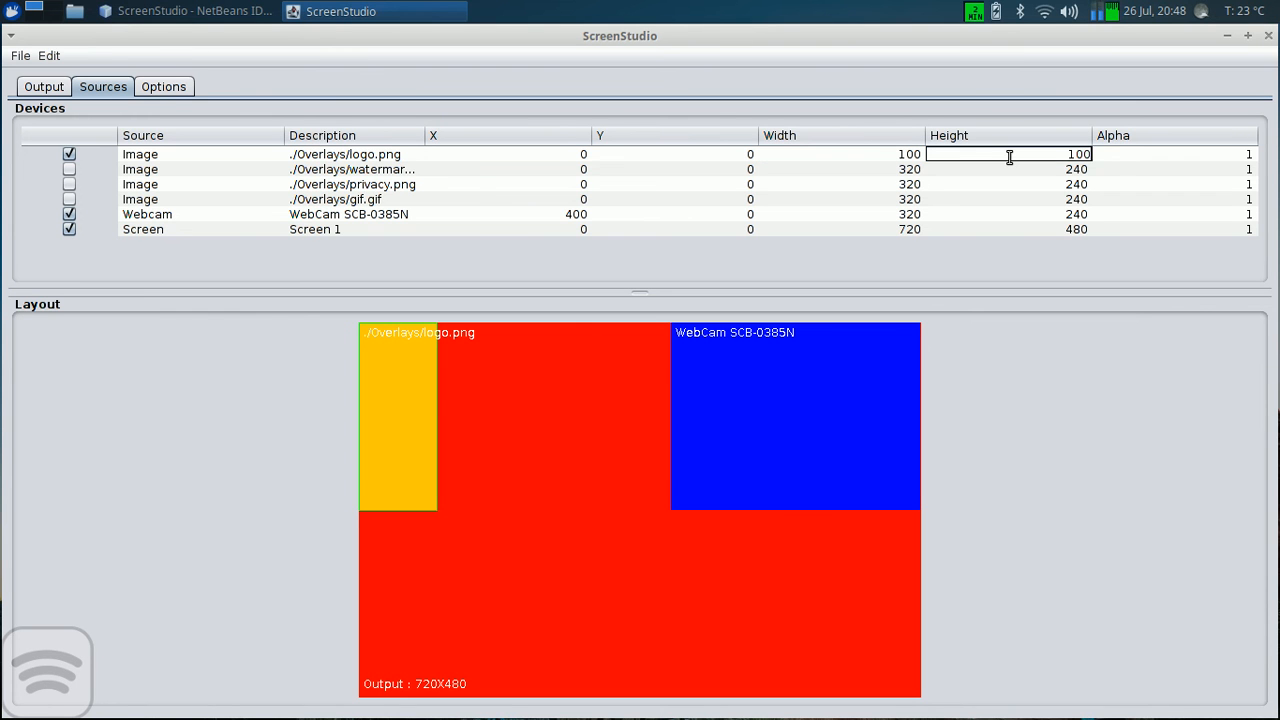
pyautogui.press('Return')
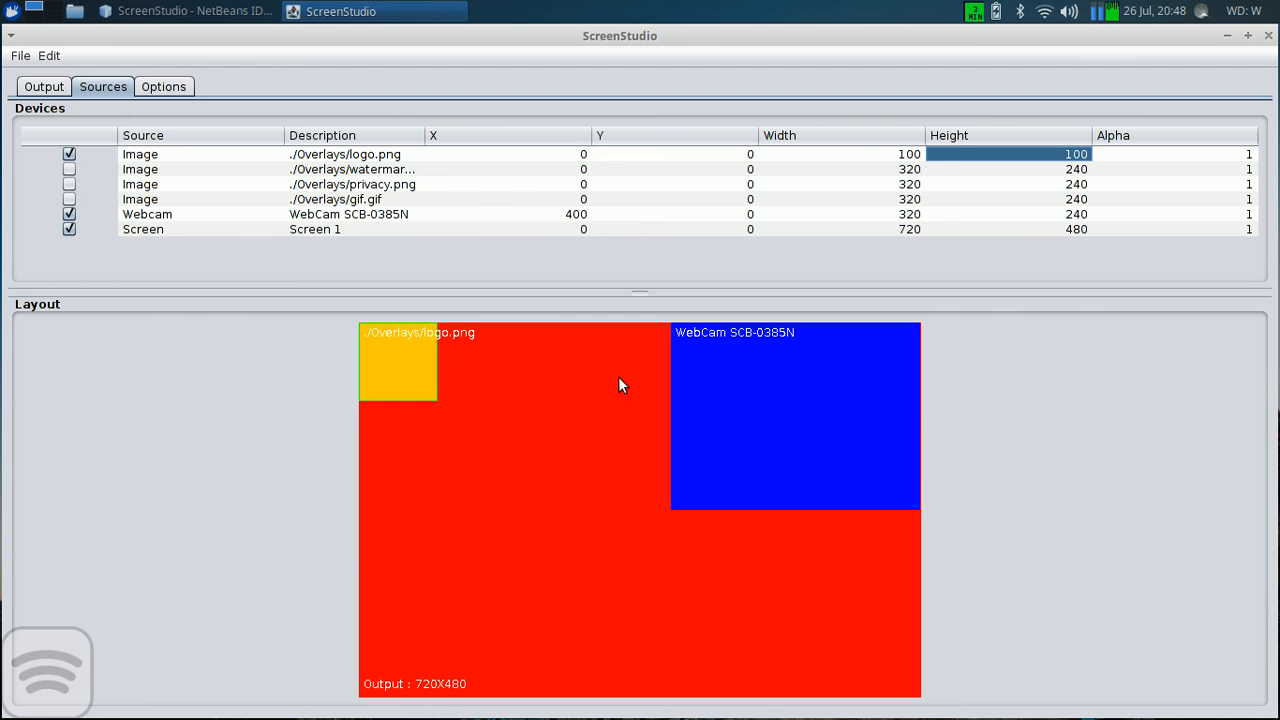
# Step: Start the layout preview to check the logo, webcam and screen arrangement, and stop it
pyautogui.rightClick(580, 380)
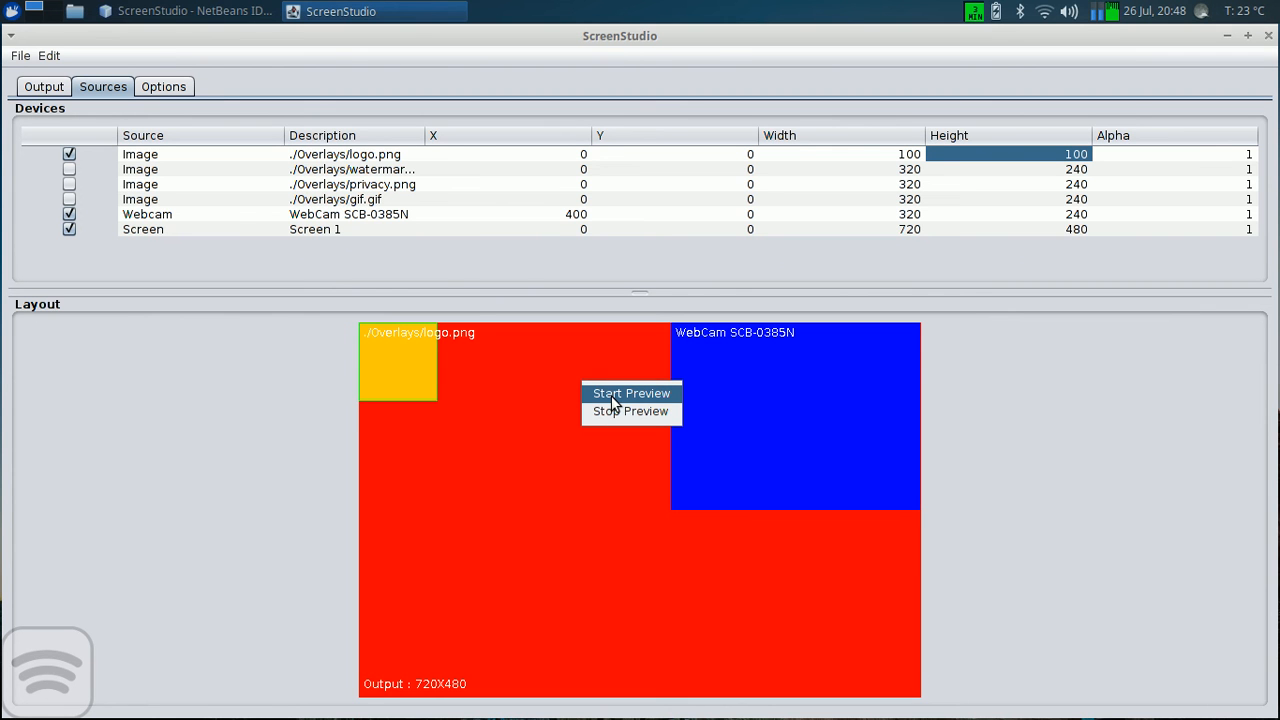
pyautogui.click(612, 399)
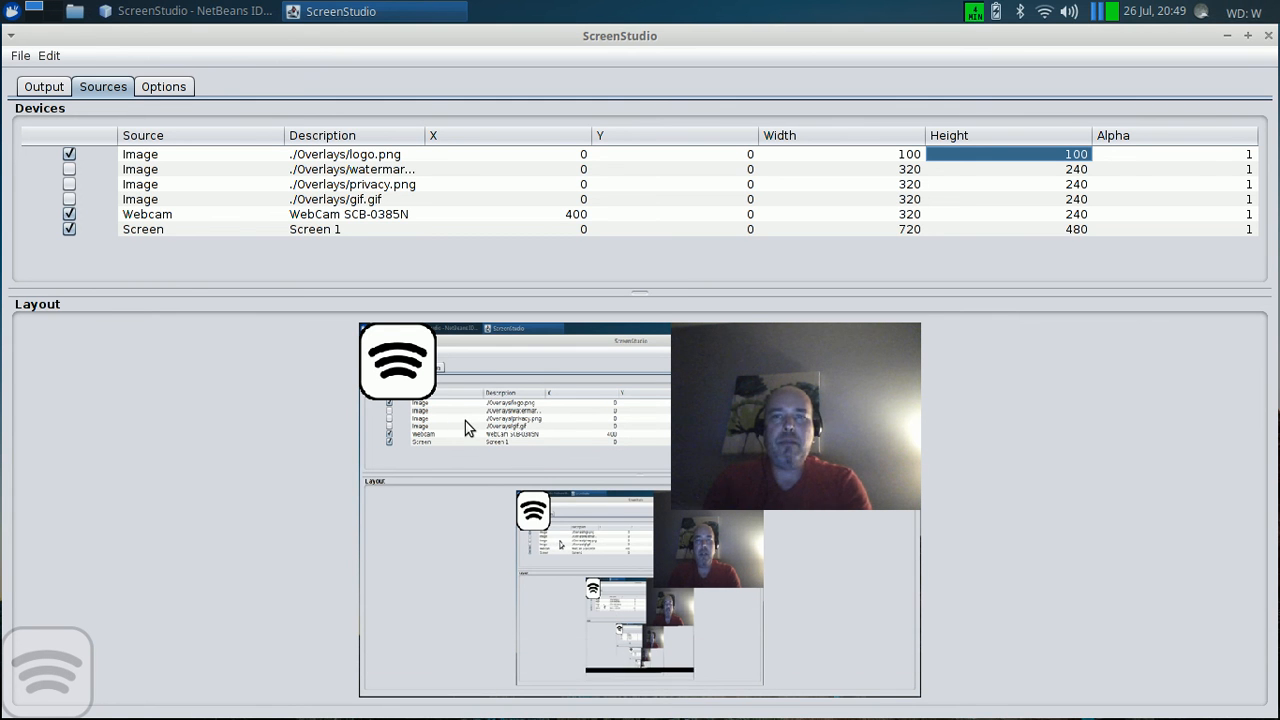
pyautogui.rightClick(498, 368)
pyautogui.click(534, 399)
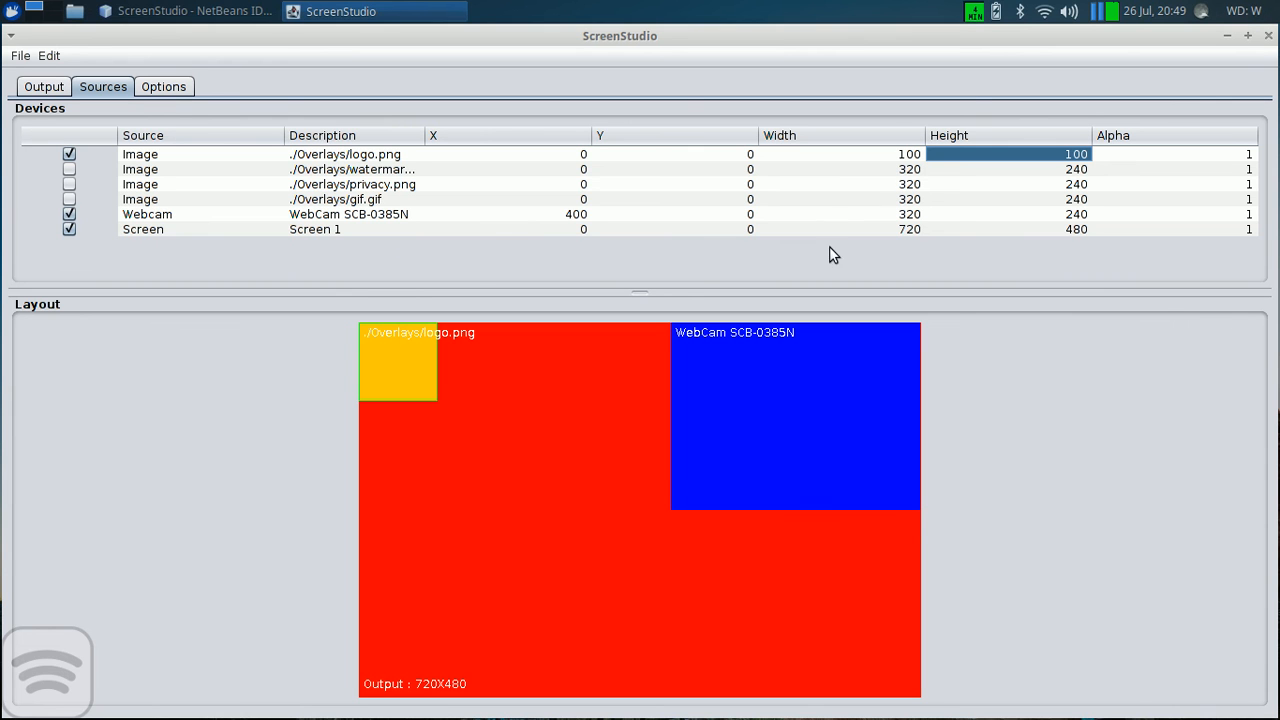
# Step: Set the width of the Screen 1 source to 600
pyautogui.click(971, 228)
pyautogui.click(899, 229)
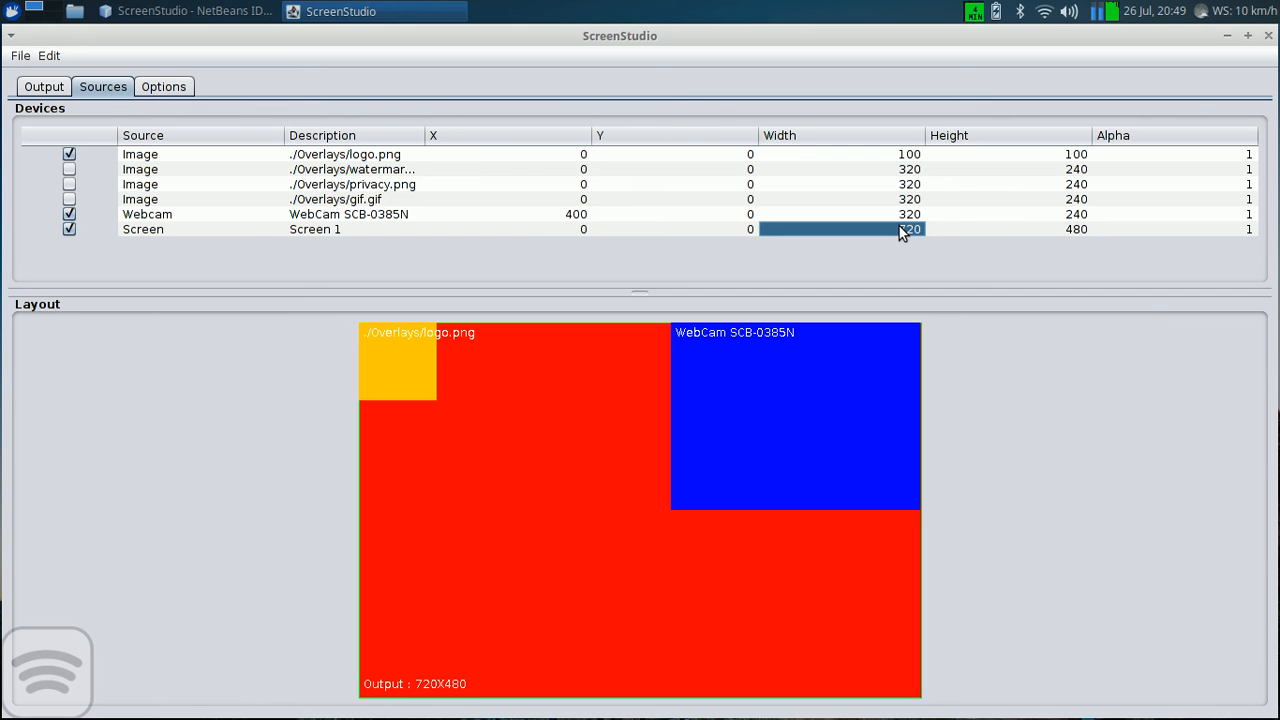
pyautogui.doubleClick(899, 229)
pyautogui.write('600')
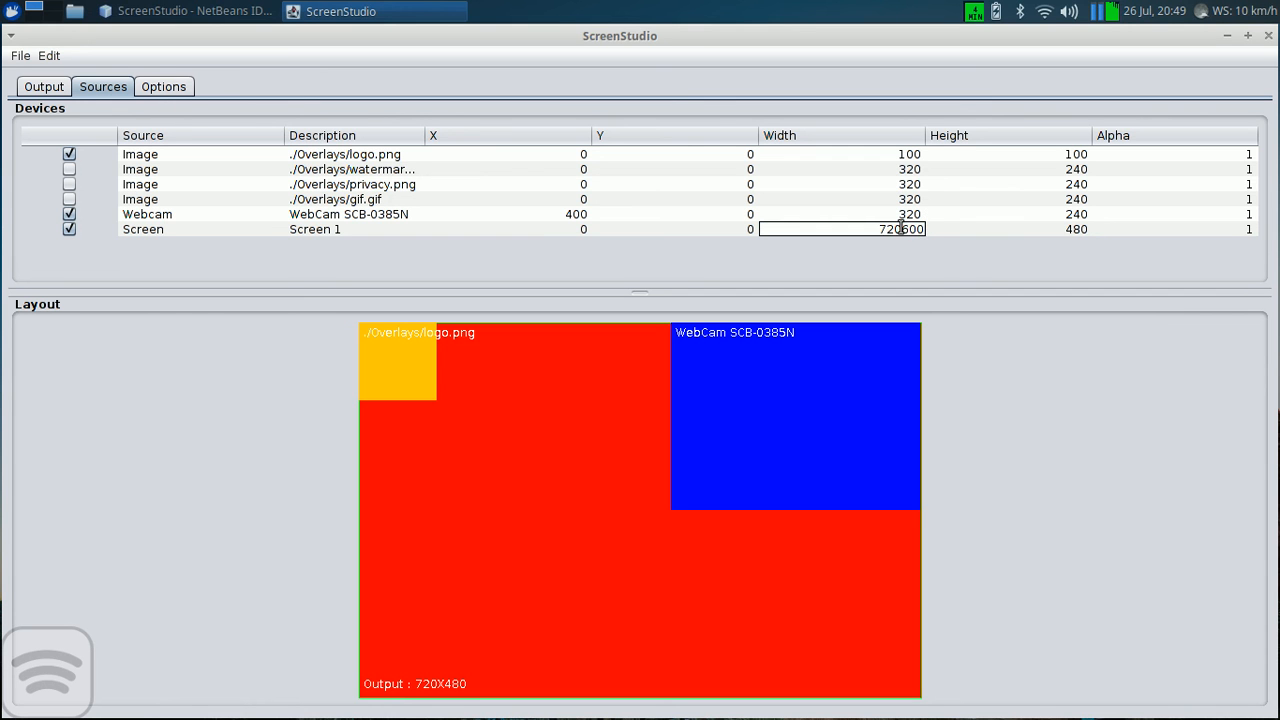
pyautogui.press('BackSpace')
pyautogui.press('BackSpace')
pyautogui.press('BackSpace')
pyautogui.press('BackSpace')
pyautogui.press('BackSpace')
pyautogui.press('BackSpace')
pyautogui.write('600')
pyautogui.press('Return')
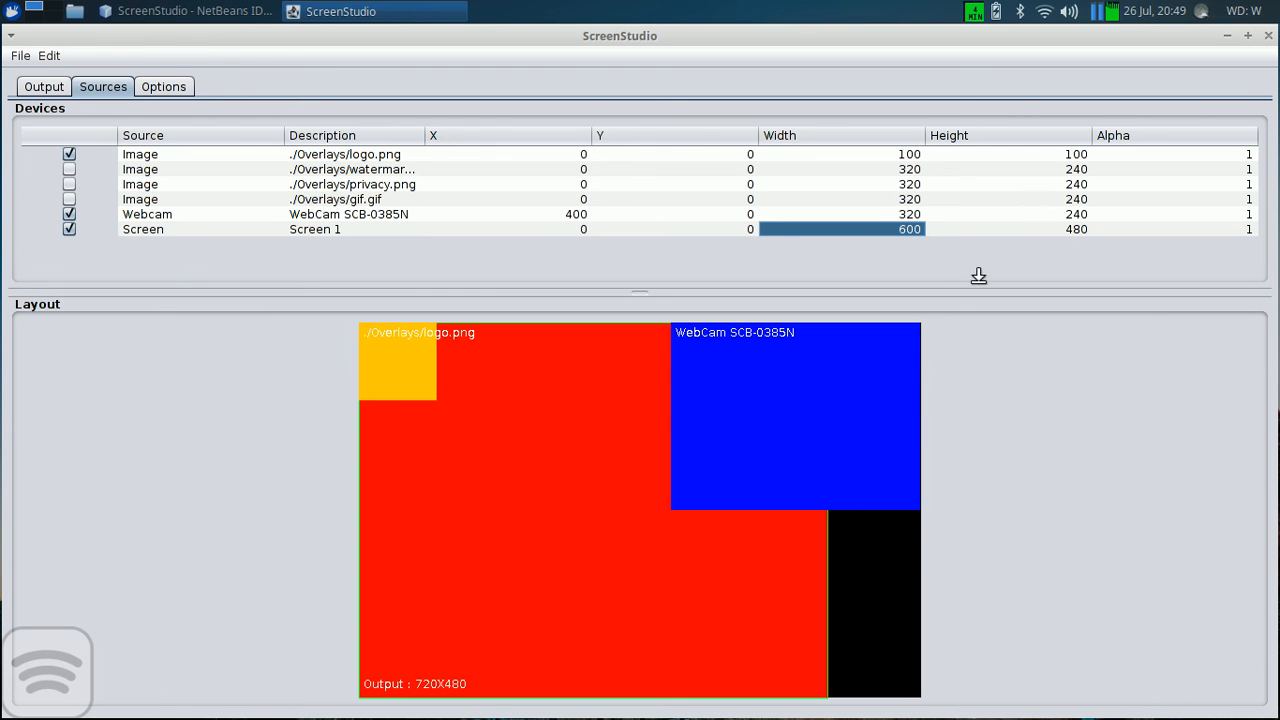
# Step: Set the height of the Screen 1 source to 400
pyautogui.click(1021, 232)
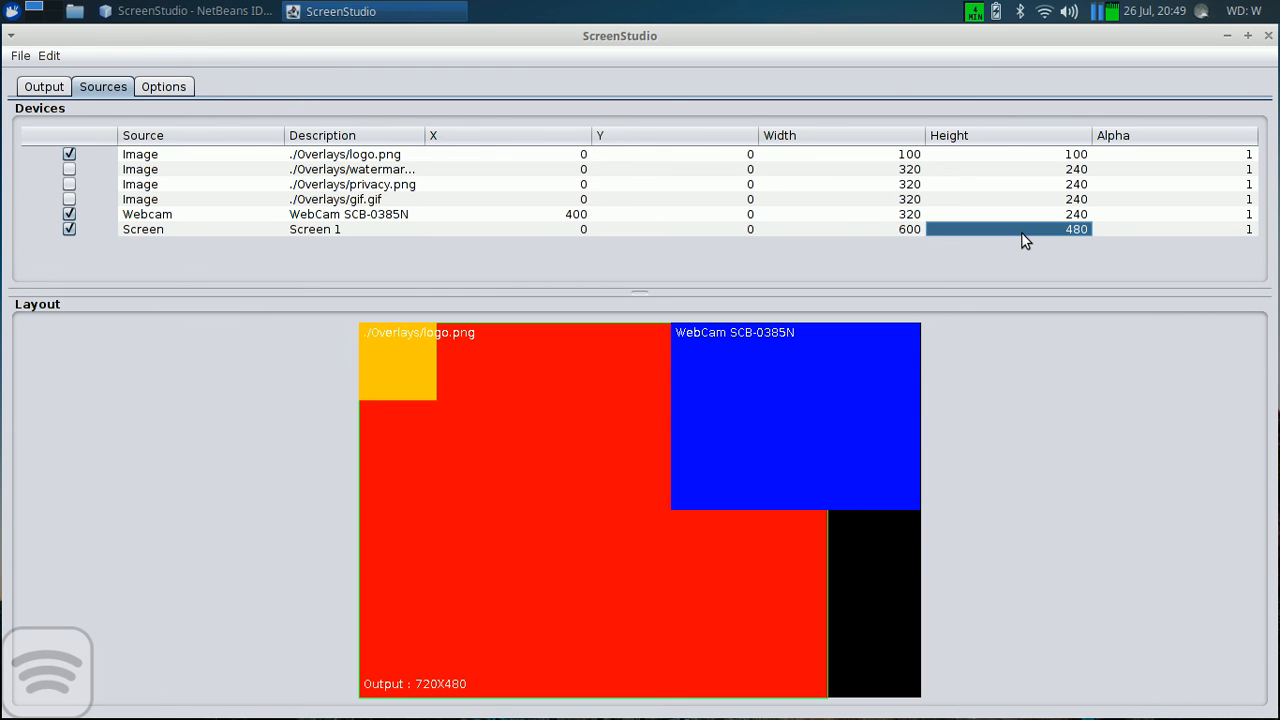
pyautogui.write('4')
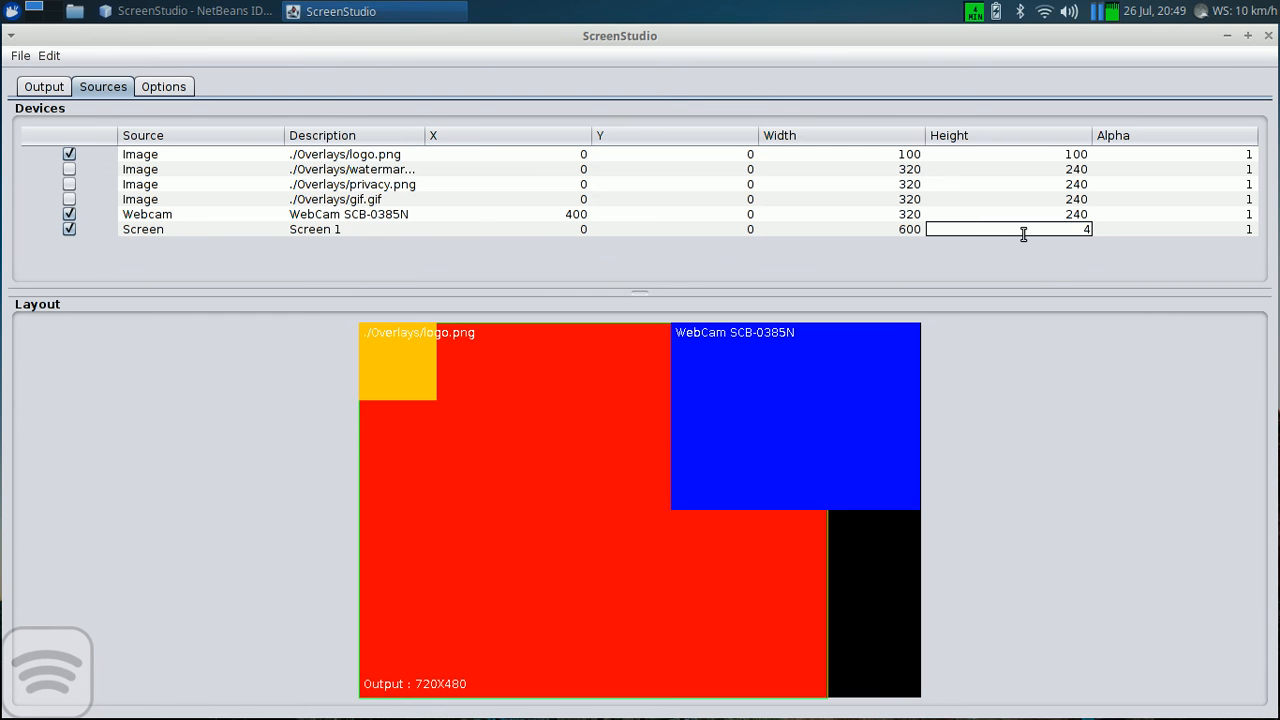
pyautogui.write('00')
pyautogui.press('Return')
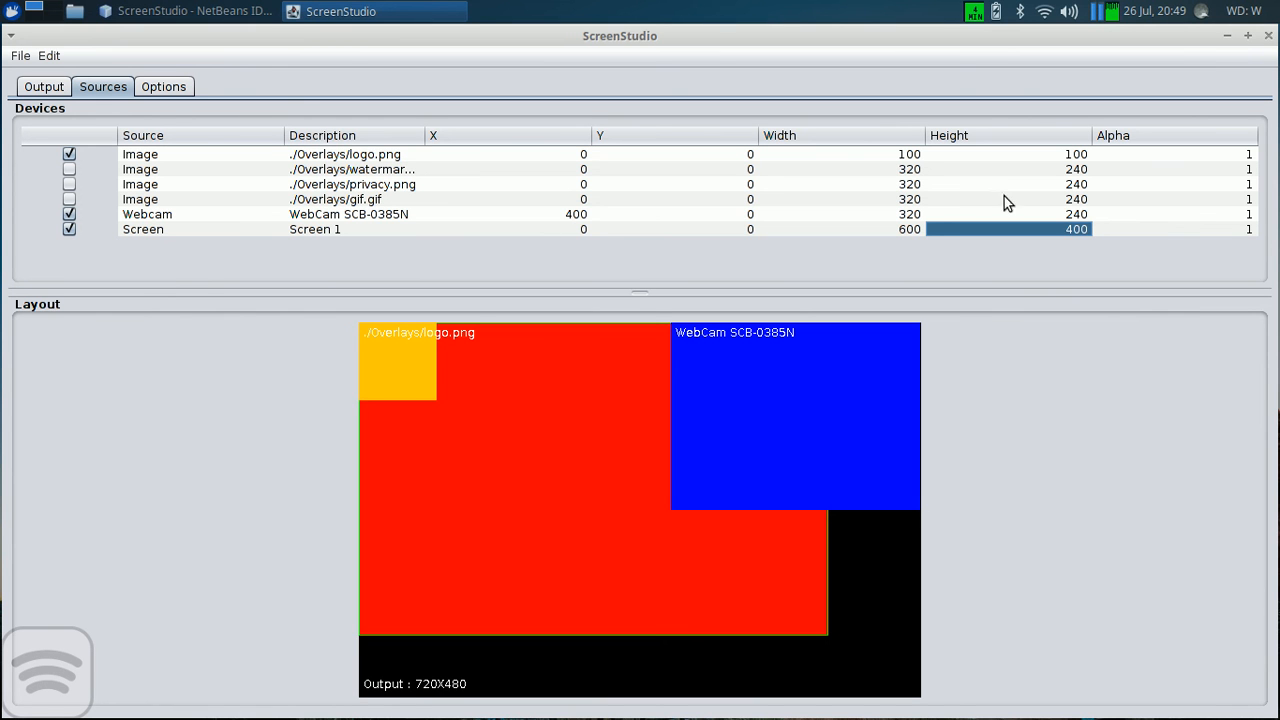
# Step: Set the alpha of the WebCam SCB-0385N source to 0.5
pyautogui.click(1191, 216)
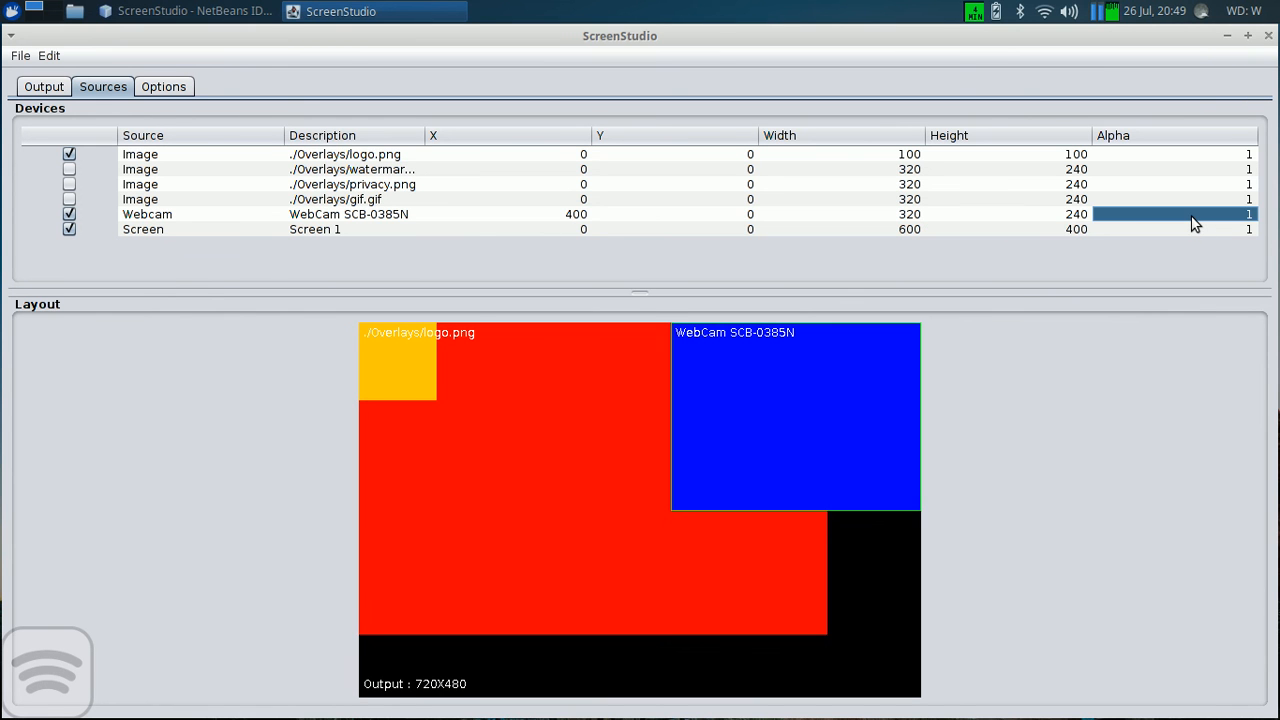
pyautogui.doubleClick(1193, 217)
pyautogui.write('0.')
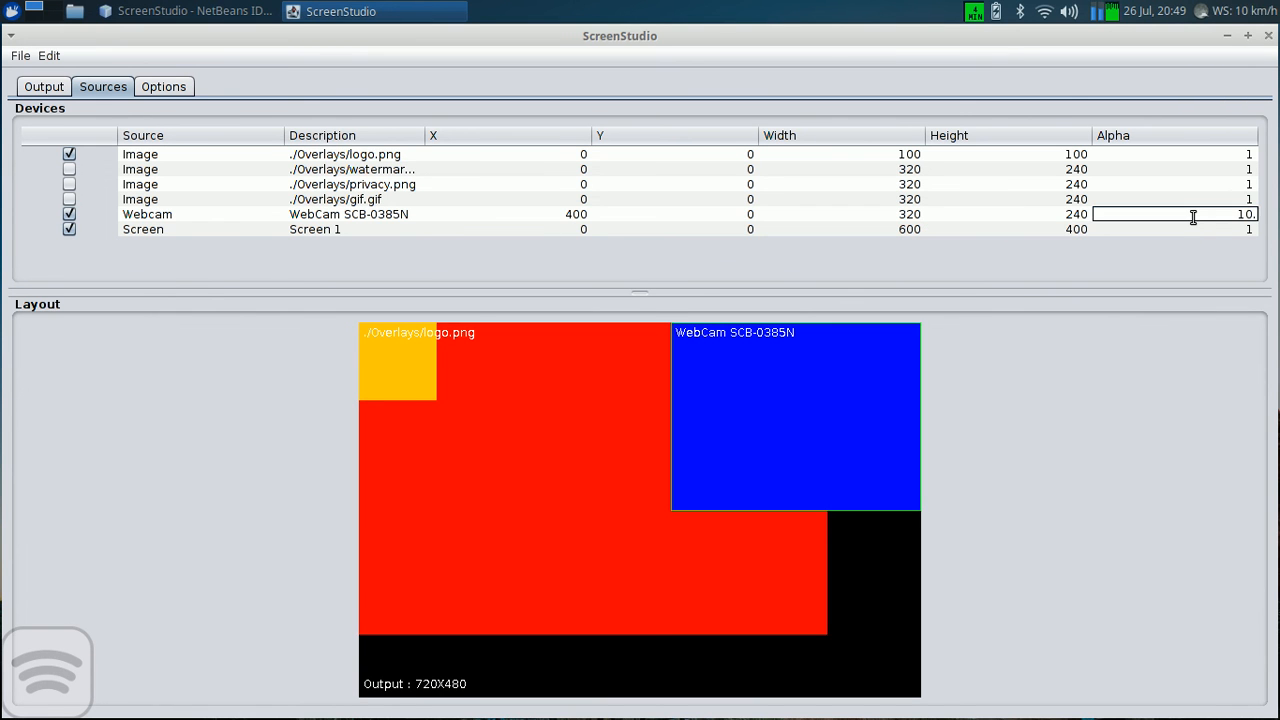
pyautogui.press('BackSpace')
pyautogui.write('0.5')
pyautogui.press('Return')
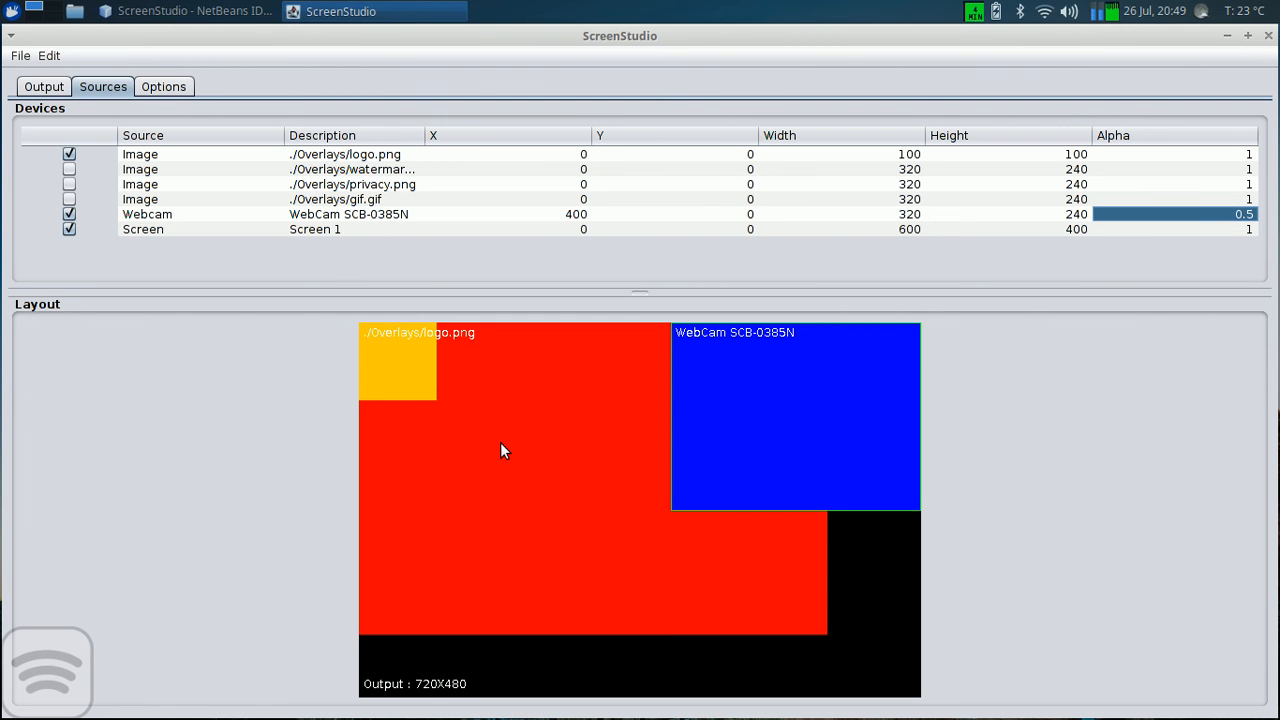
# Step: Preview the layout with the semi-transparent webcam and the smaller screen source, and stop the preview
pyautogui.rightClick(554, 455)
pyautogui.click(566, 466)
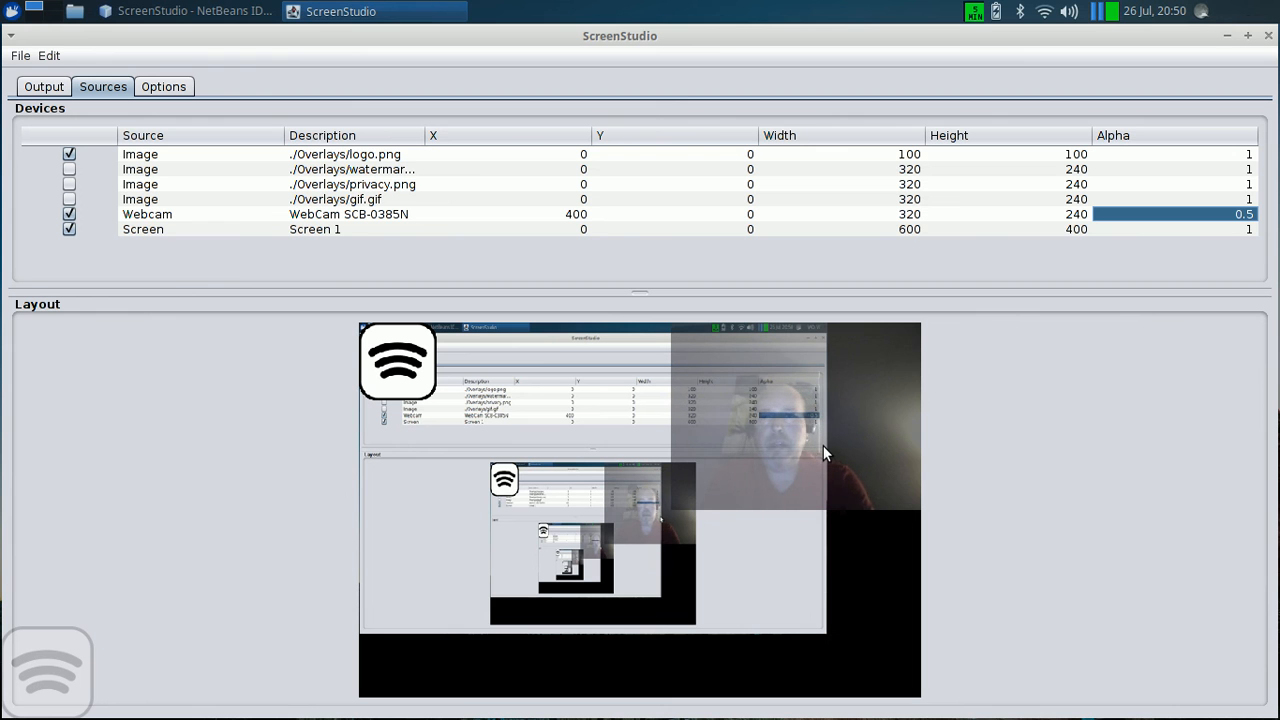
pyautogui.rightClick(624, 411)
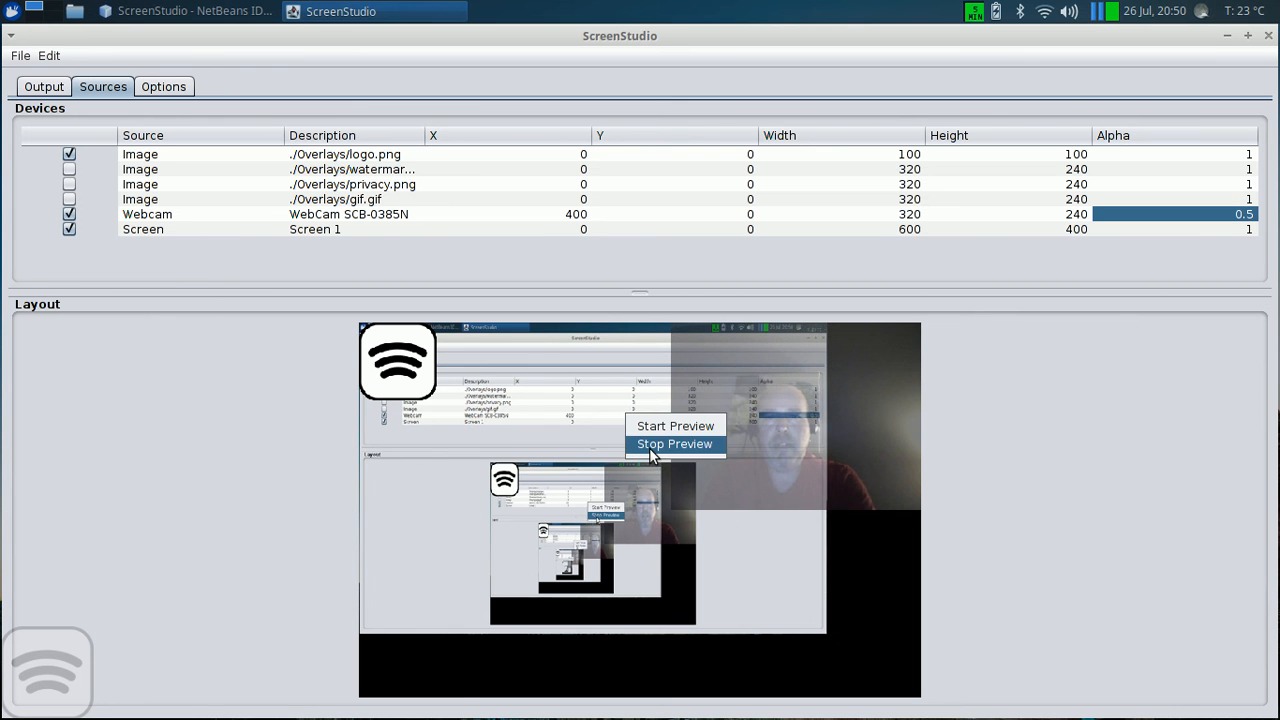
pyautogui.click(650, 448)
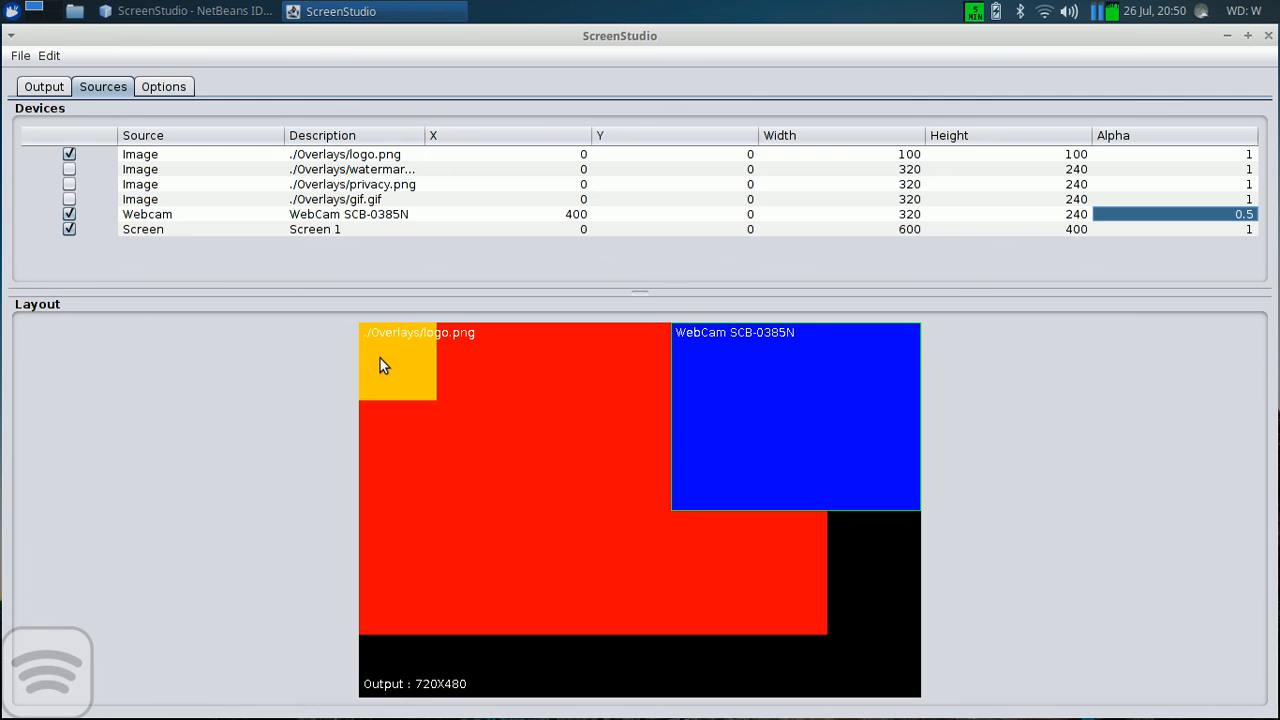
pyautogui.click(33, 90)
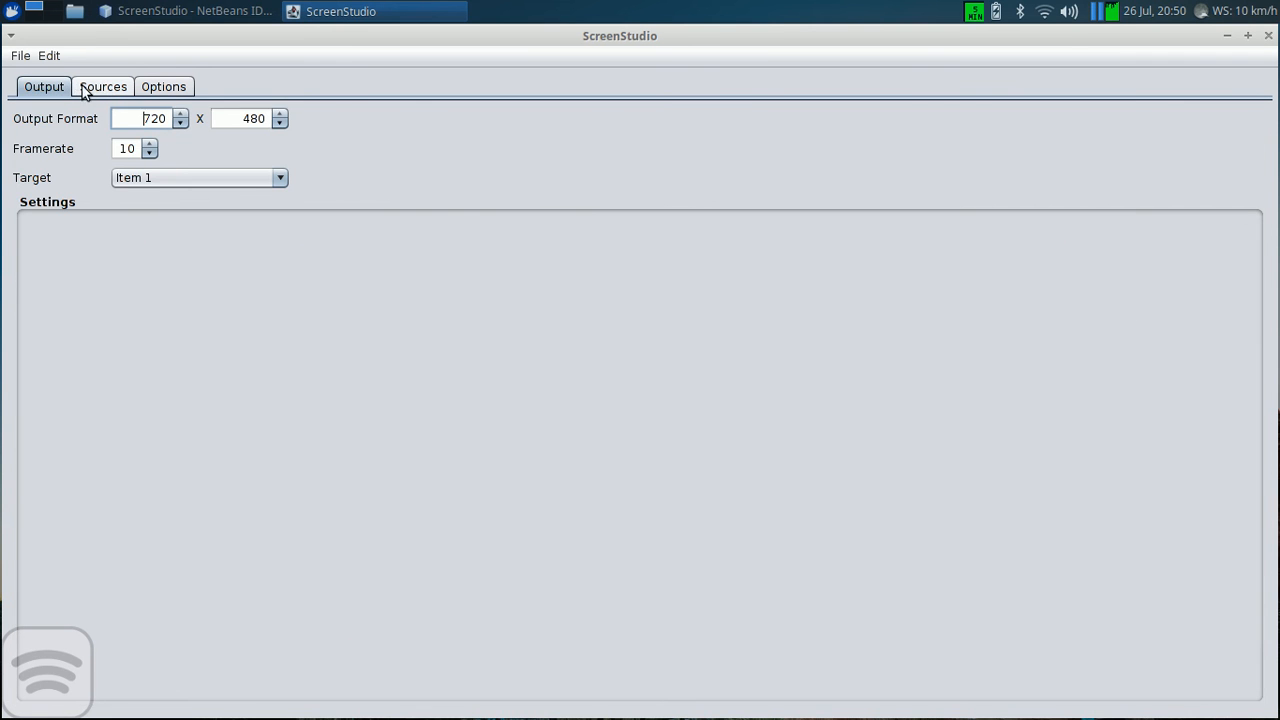
pyautogui.click(90, 89)
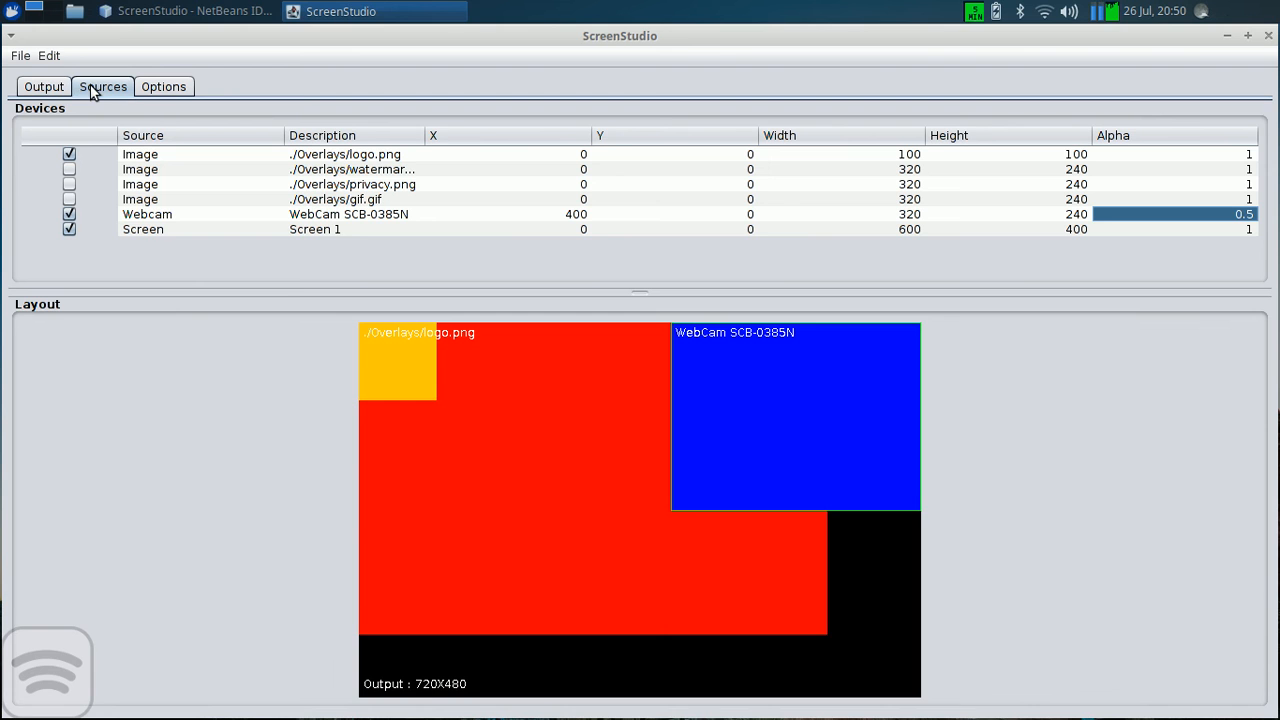
pyautogui.click(22, 57)
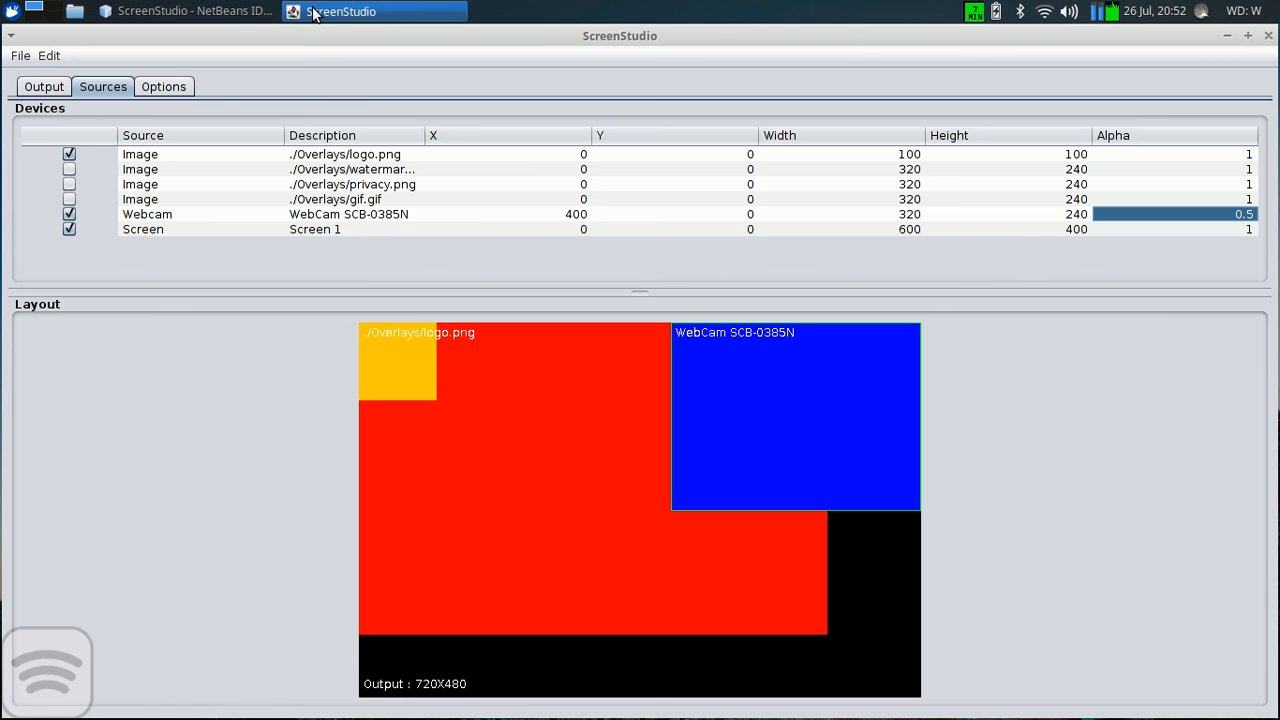
pyautogui.click(448, 20)
pyautogui.click(448, 20)
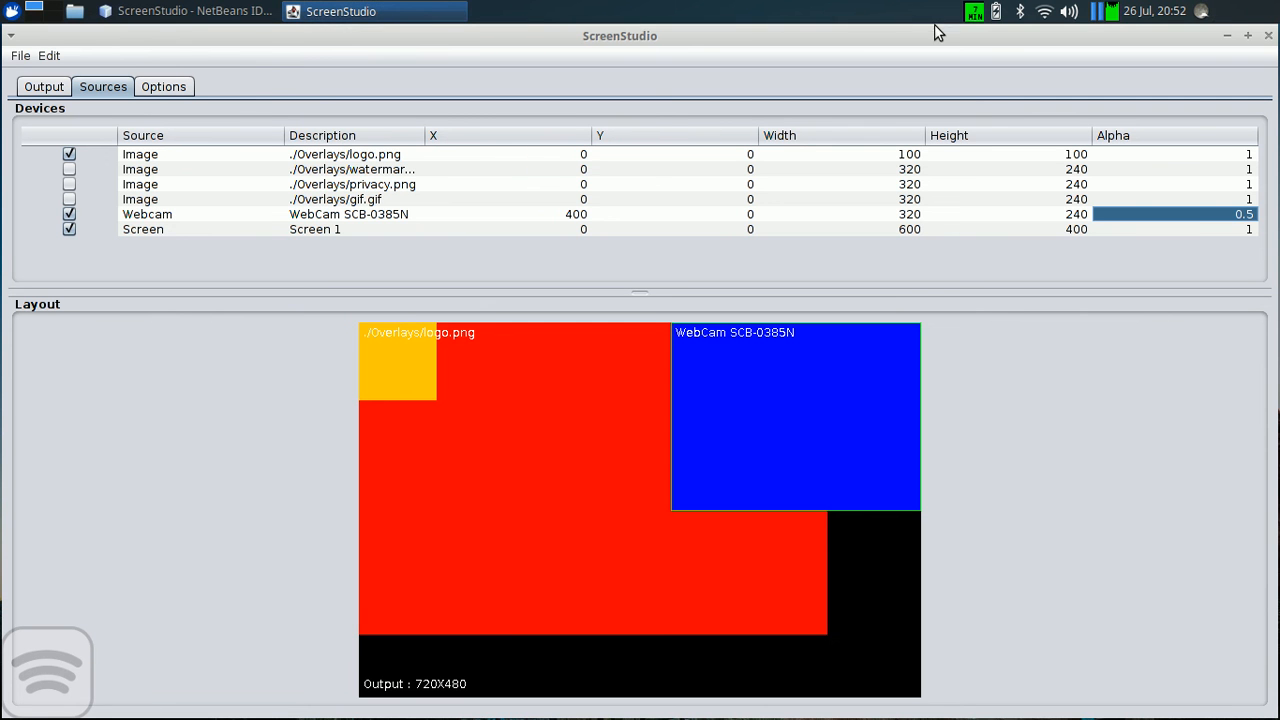
# Step: Close the ScreenStudio window and minimize the NetBeans IDE to reach the desktop
pyautogui.click(1268, 37)
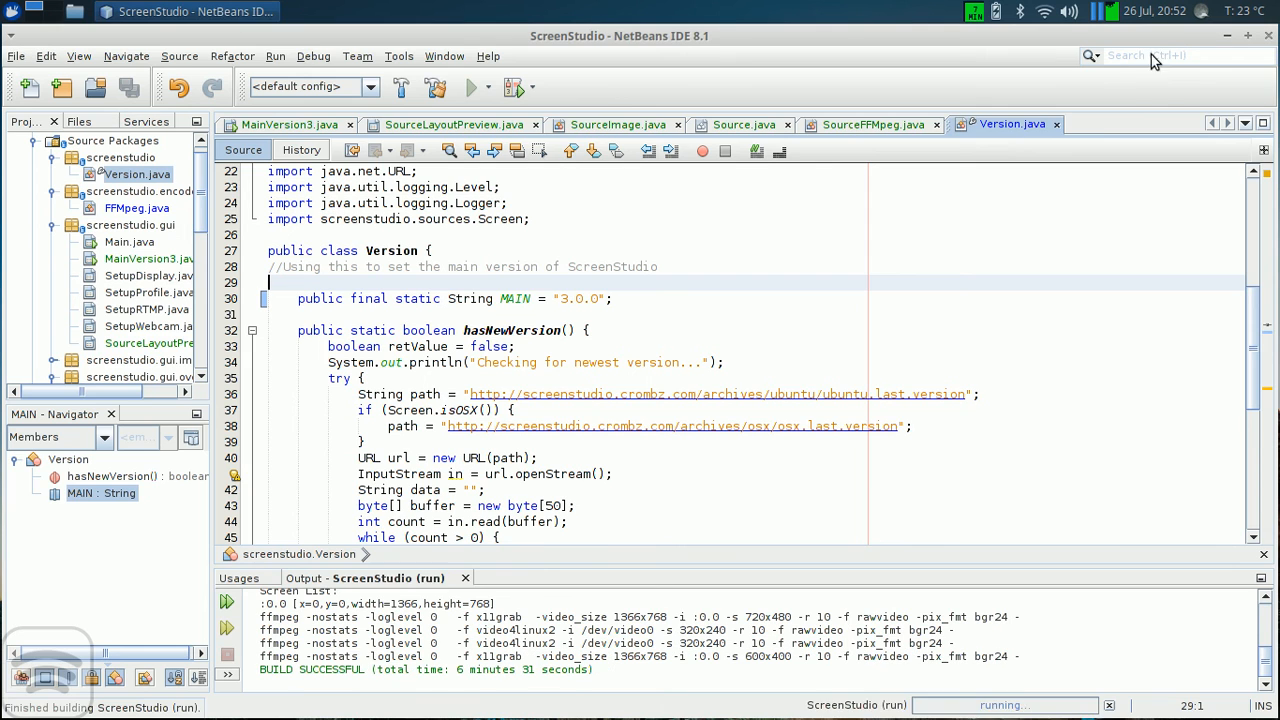
pyautogui.click(1229, 37)
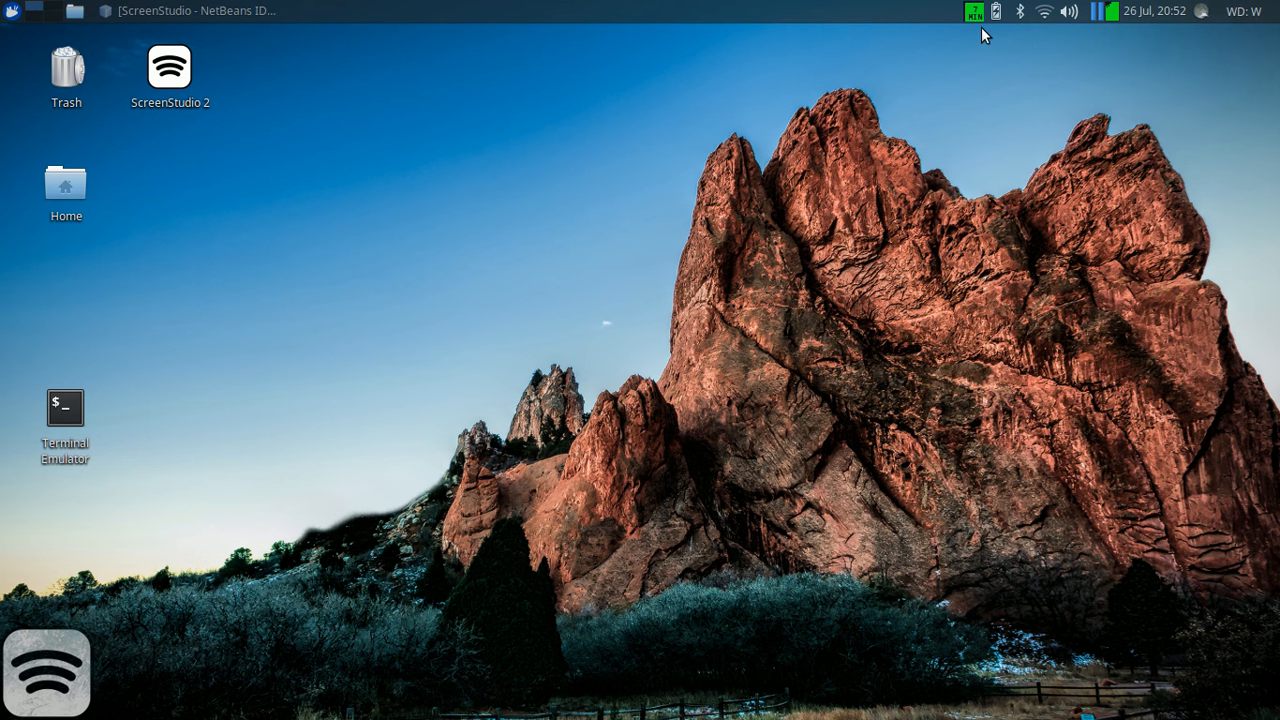
# Step: Open the options of the running ScreenStudio recorder in the system tray
pyautogui.rightClick(973, 17)
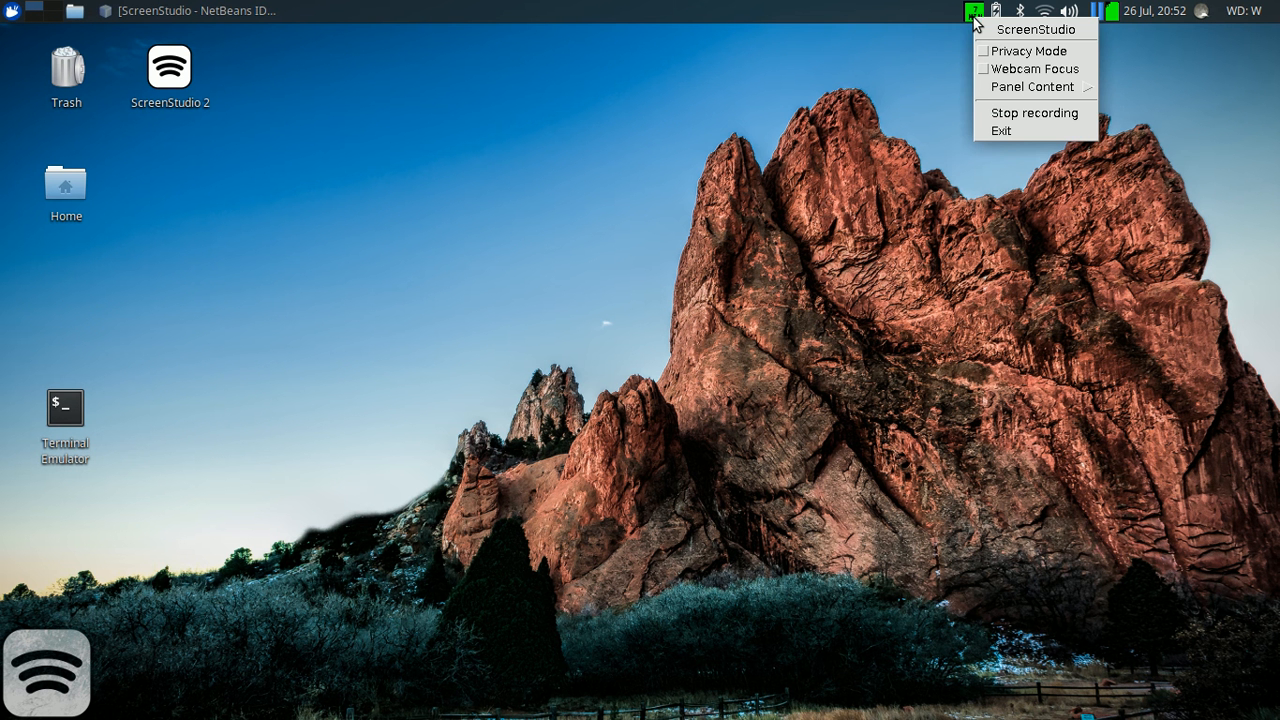